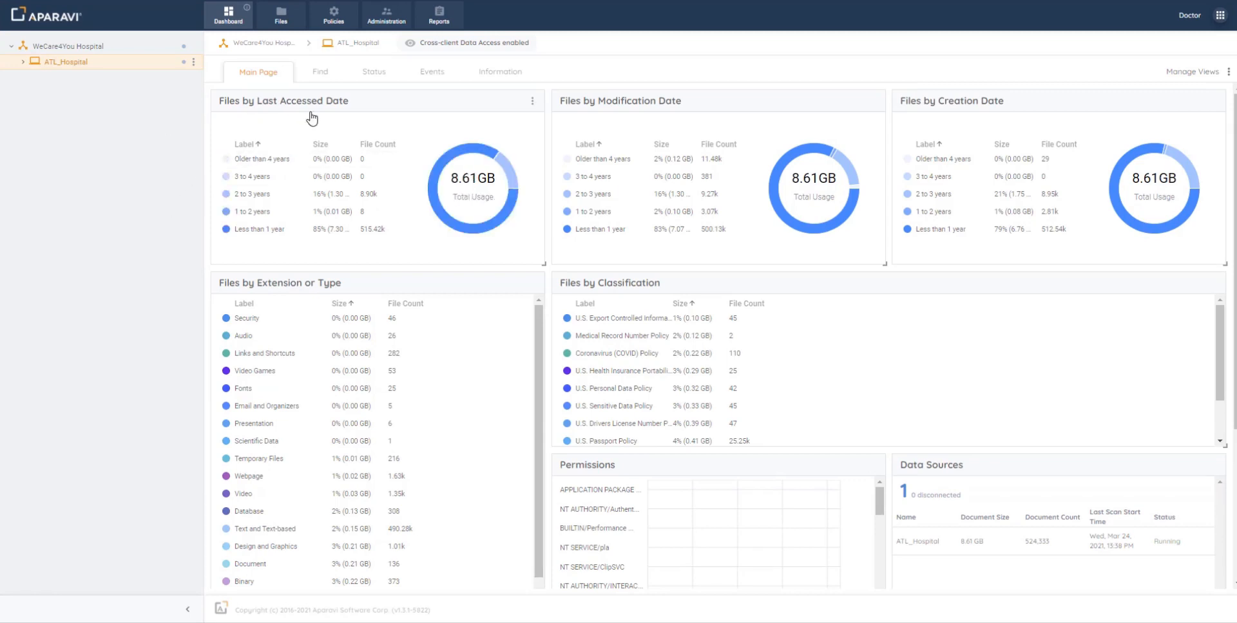
# View the conditions of the U.S. Health Insurance Portability and Accountability Act (HIPAA) Policy among ATL_Hospital's classification policies
pyautogui.moveTo(360, 112)
pyautogui.mouseDown()
pyautogui.moveTo(744, 111)
pyautogui.moveTo(348, 120)
pyautogui.mouseUp()
pyautogui.click(334, 14)
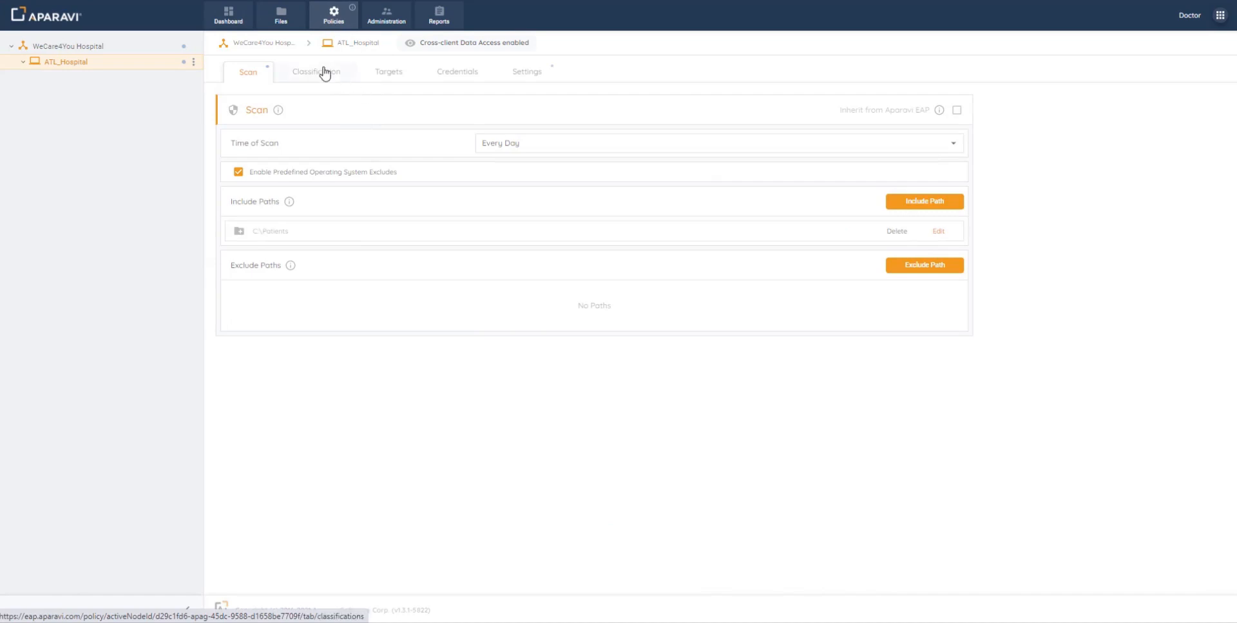
pyautogui.click(306, 73)
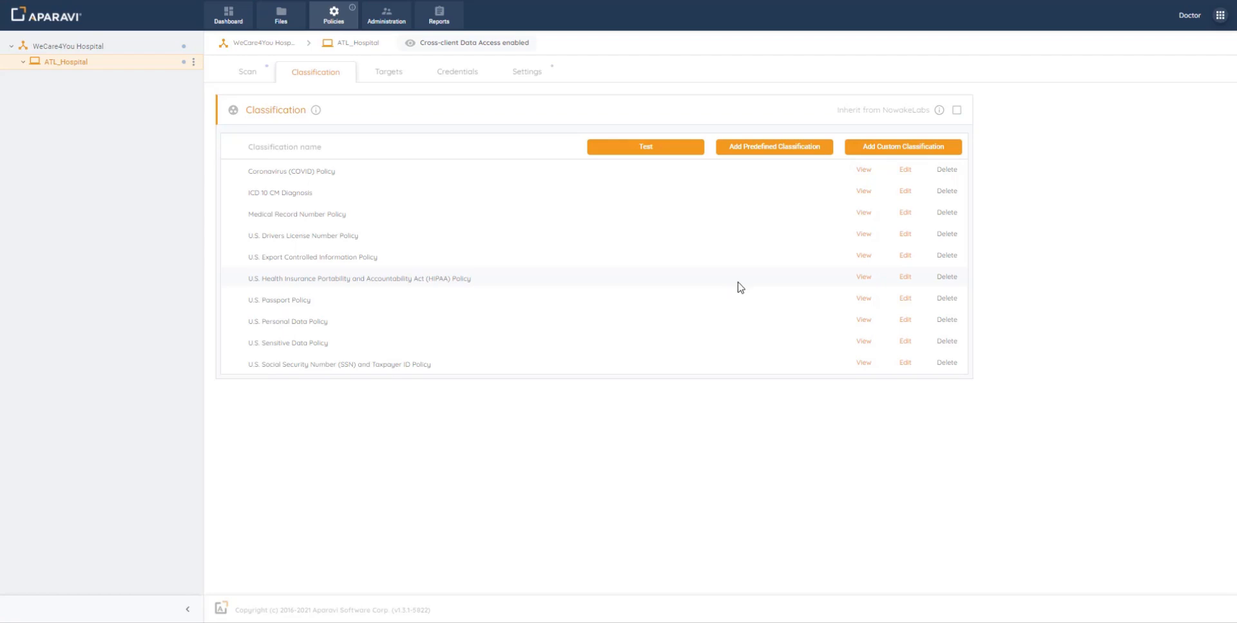
pyautogui.click(863, 279)
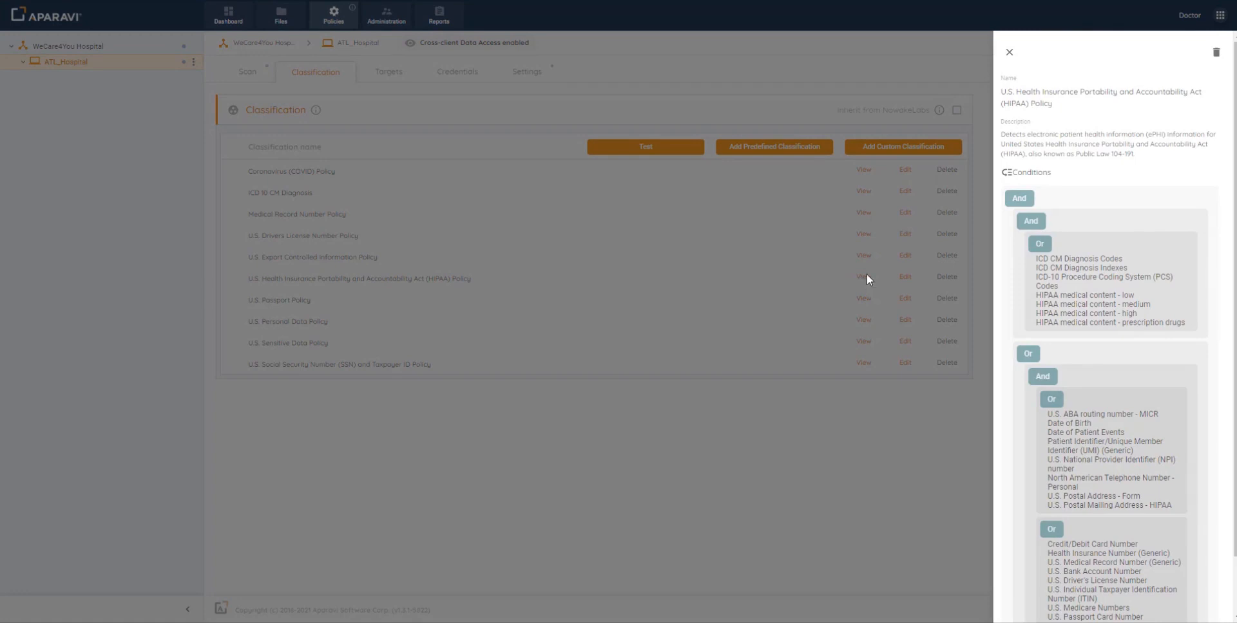
pyautogui.click(1008, 52)
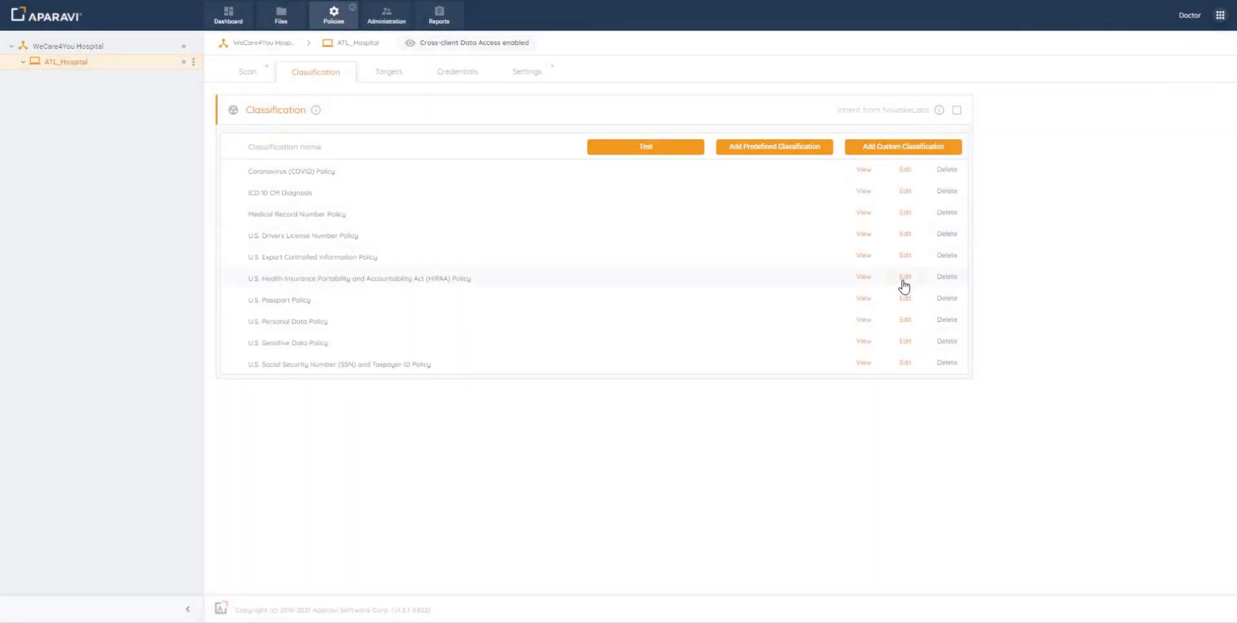
# Examine the HIPAA Policy's rule diagram and its confidence values in the classification editor, and leave without saving
pyautogui.click(904, 278)
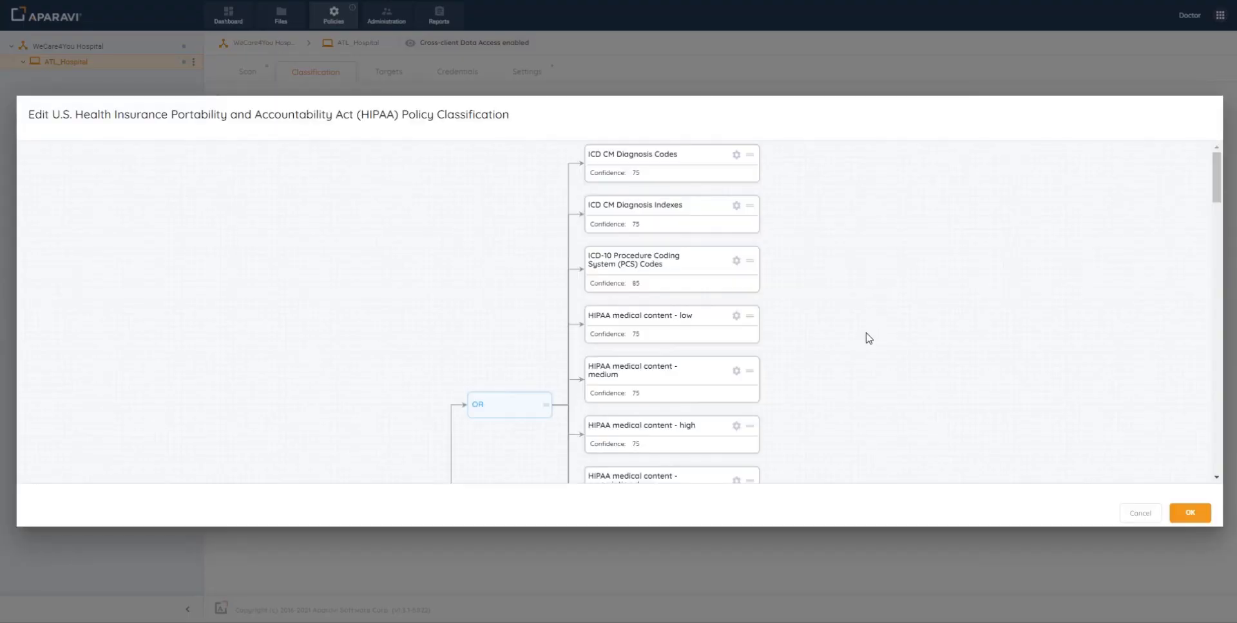
pyautogui.scroll(-2, 869, 316)
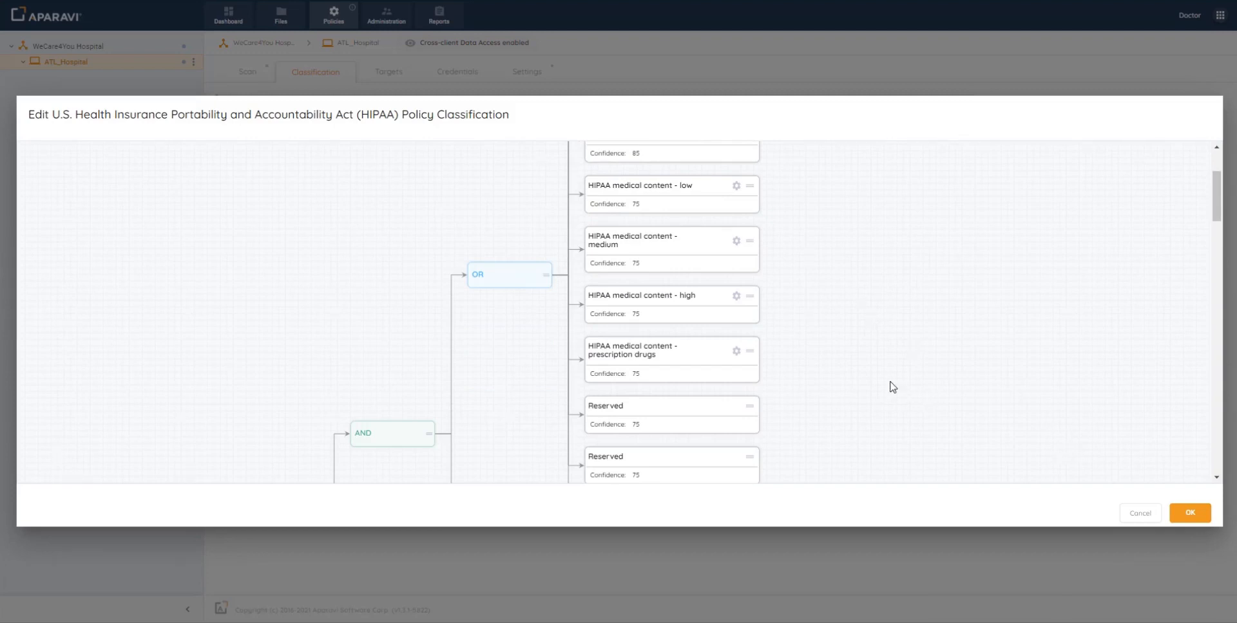
pyautogui.click(1137, 513)
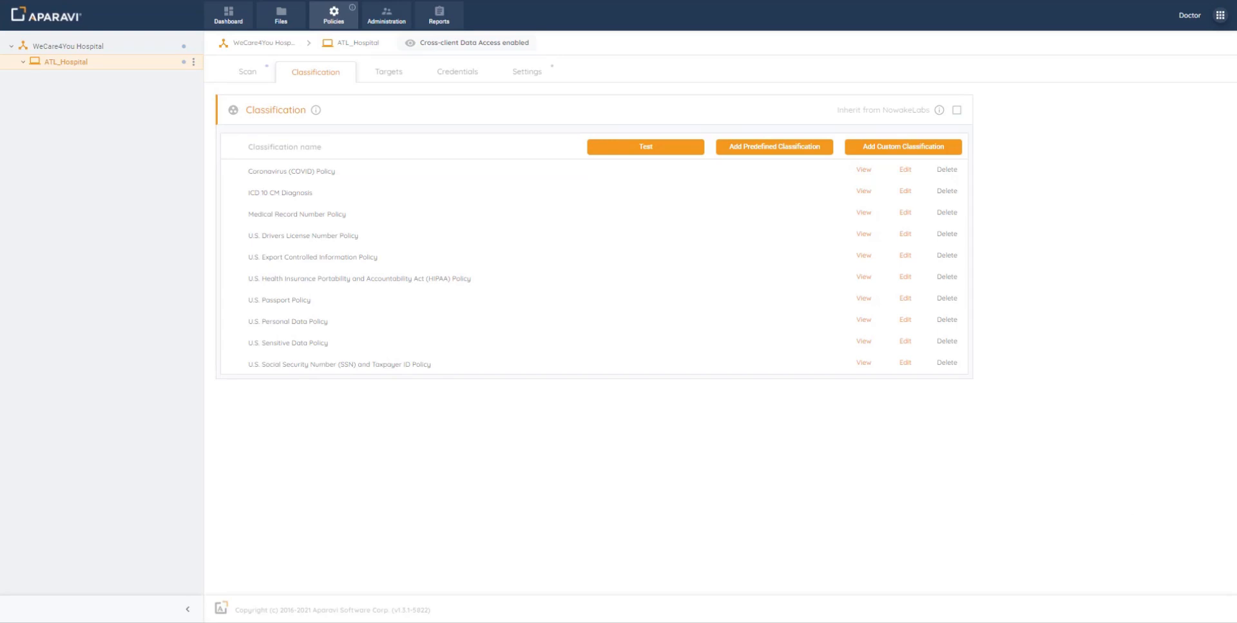
# Start a custom classification and add a Keyword rule with the value "acct no"
pyautogui.click(924, 149)
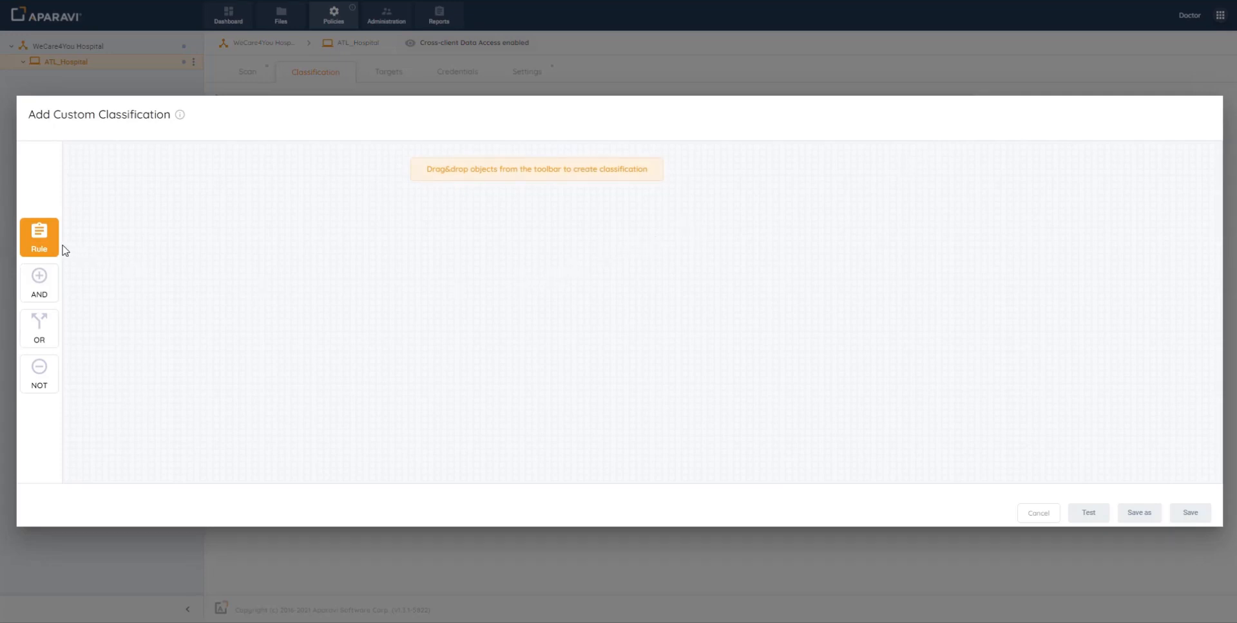
pyautogui.moveTo(54, 252); pyautogui.dragTo(527, 262)
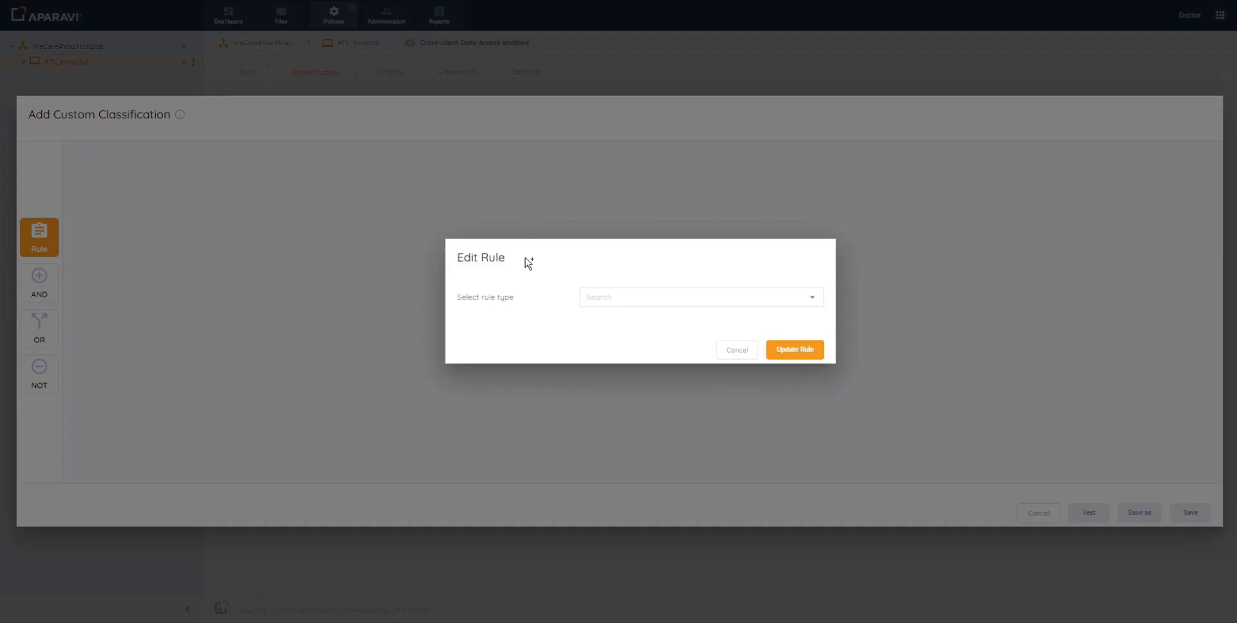
pyautogui.click(658, 302)
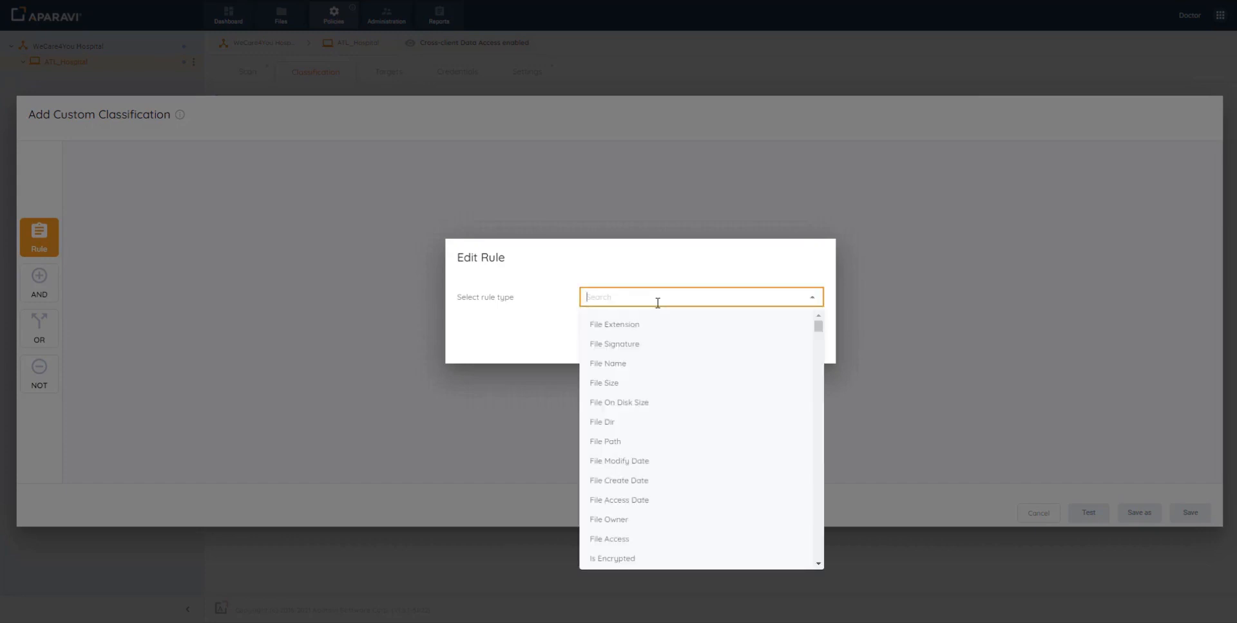
pyautogui.write('key')
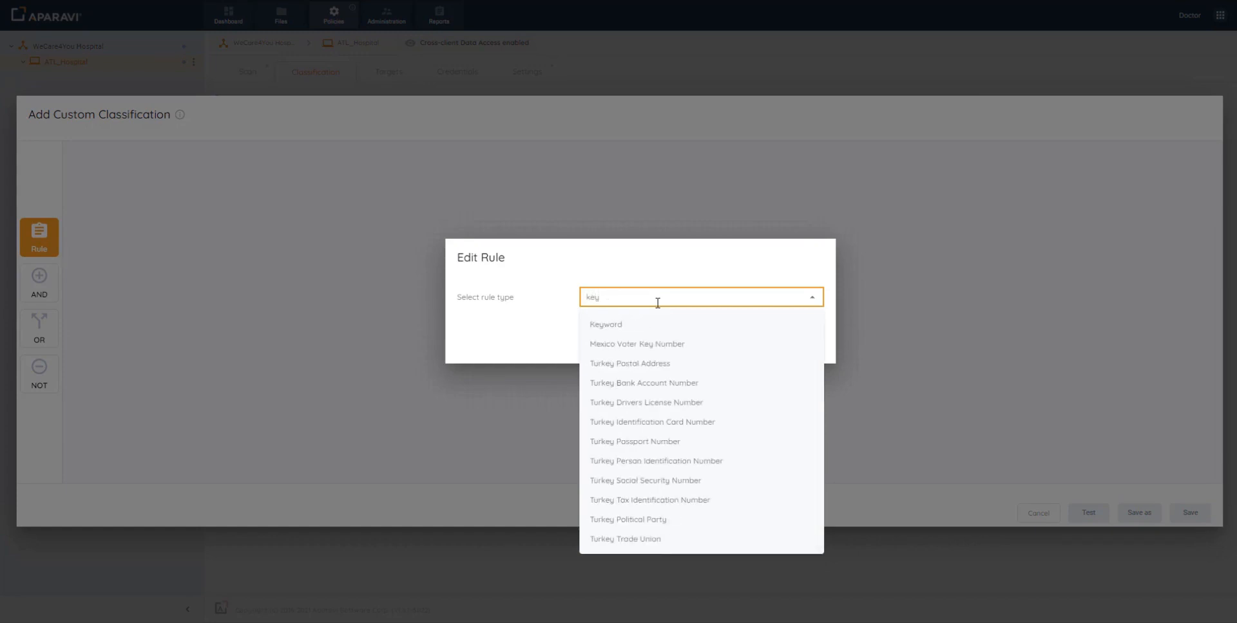
pyautogui.press('Down')
pyautogui.press('Return')
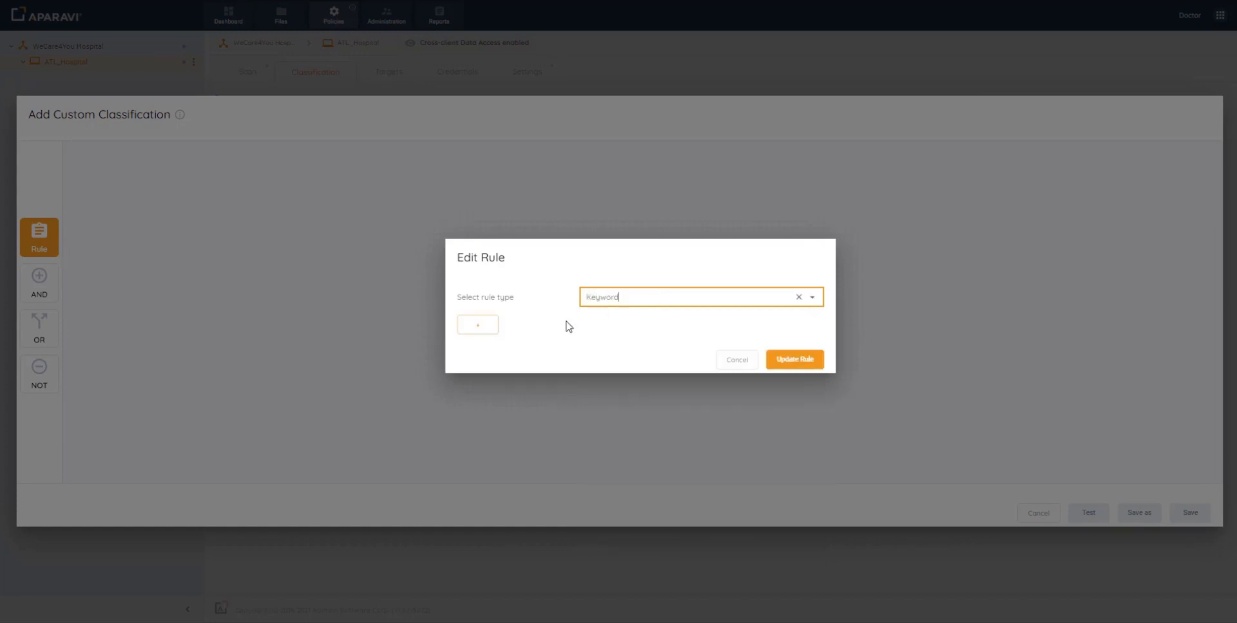
pyautogui.click(481, 328)
pyautogui.click(624, 329)
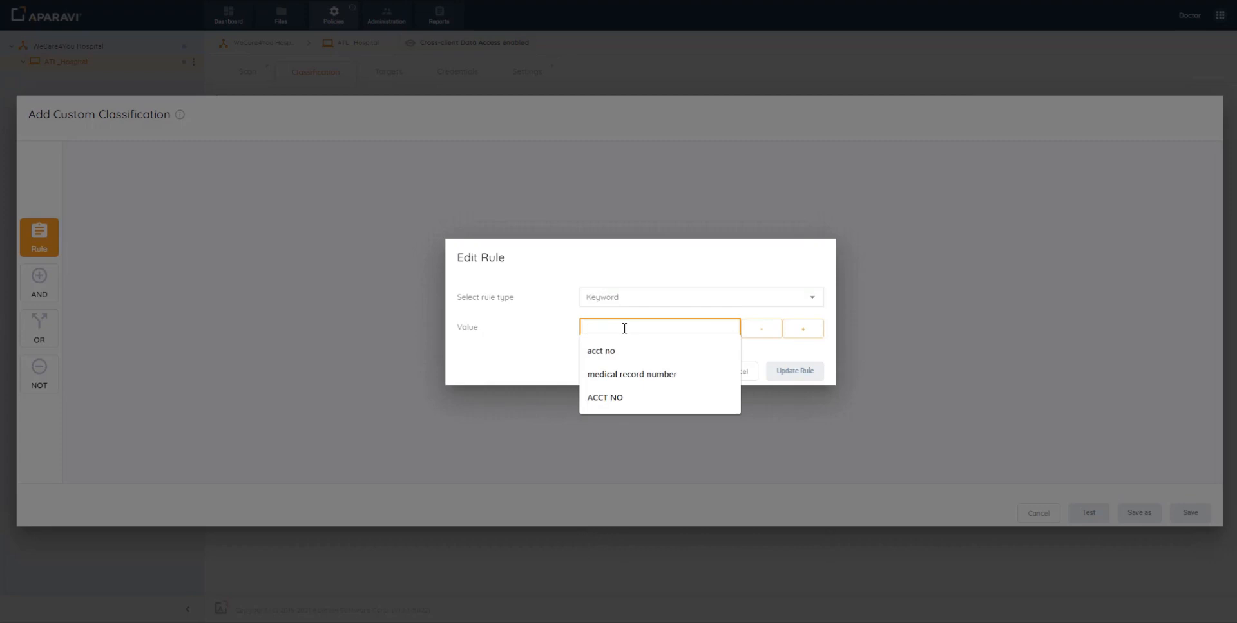
pyautogui.write('acc')
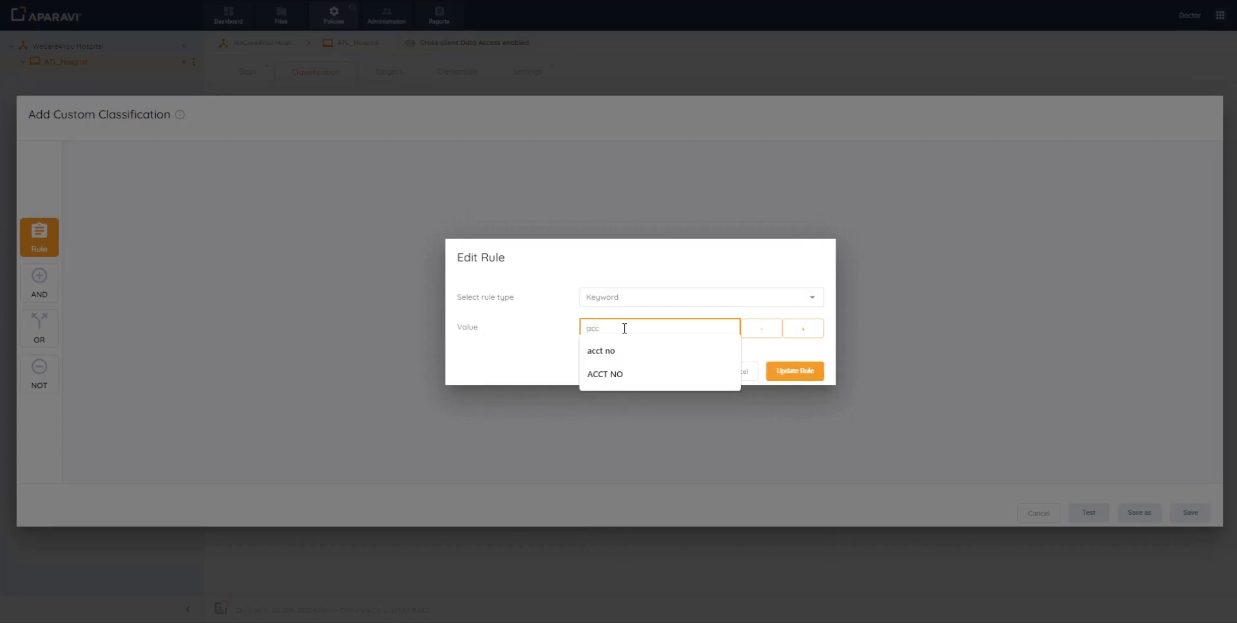
pyautogui.write('t no')
pyautogui.click(819, 351)
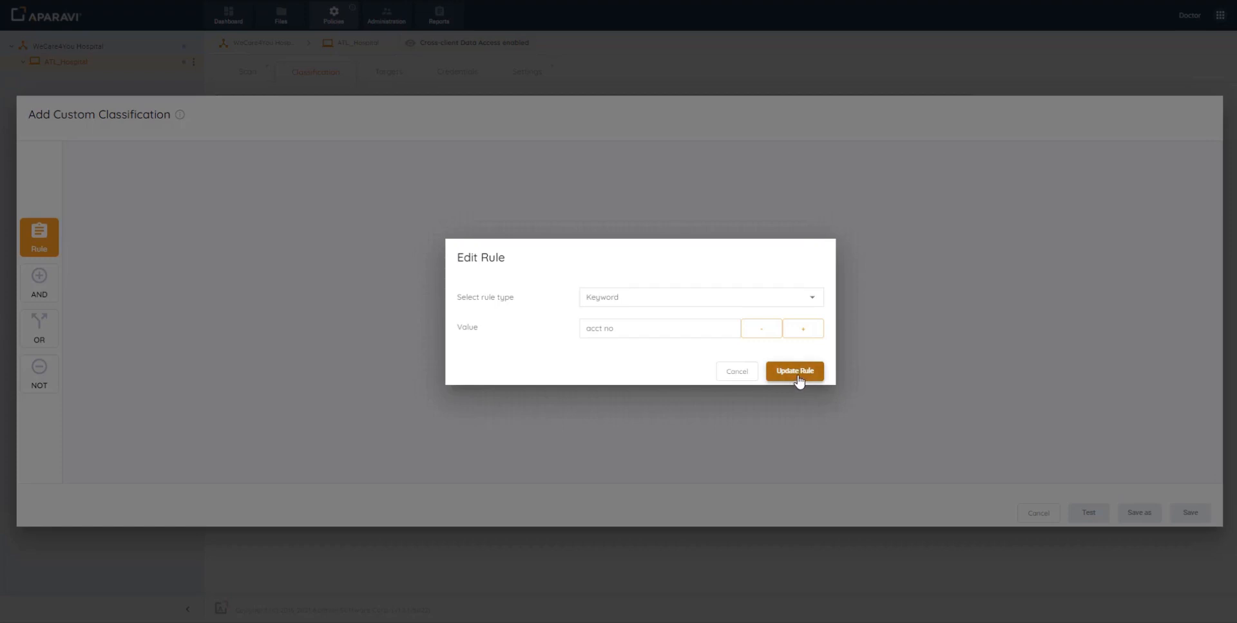
pyautogui.click(796, 371)
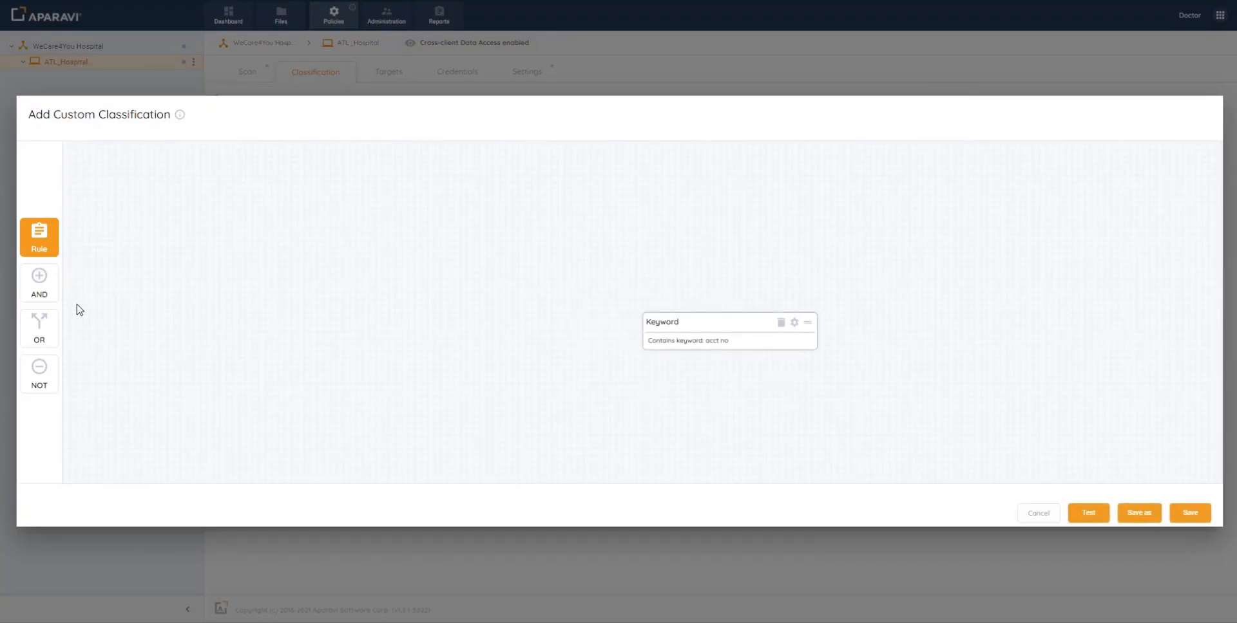
# Put an AND operator before the Keyword rule and add a Regex rule with the value (i?)((\b\d{9,16}\b)) to it
pyautogui.moveTo(45, 287); pyautogui.dragTo(686, 335)
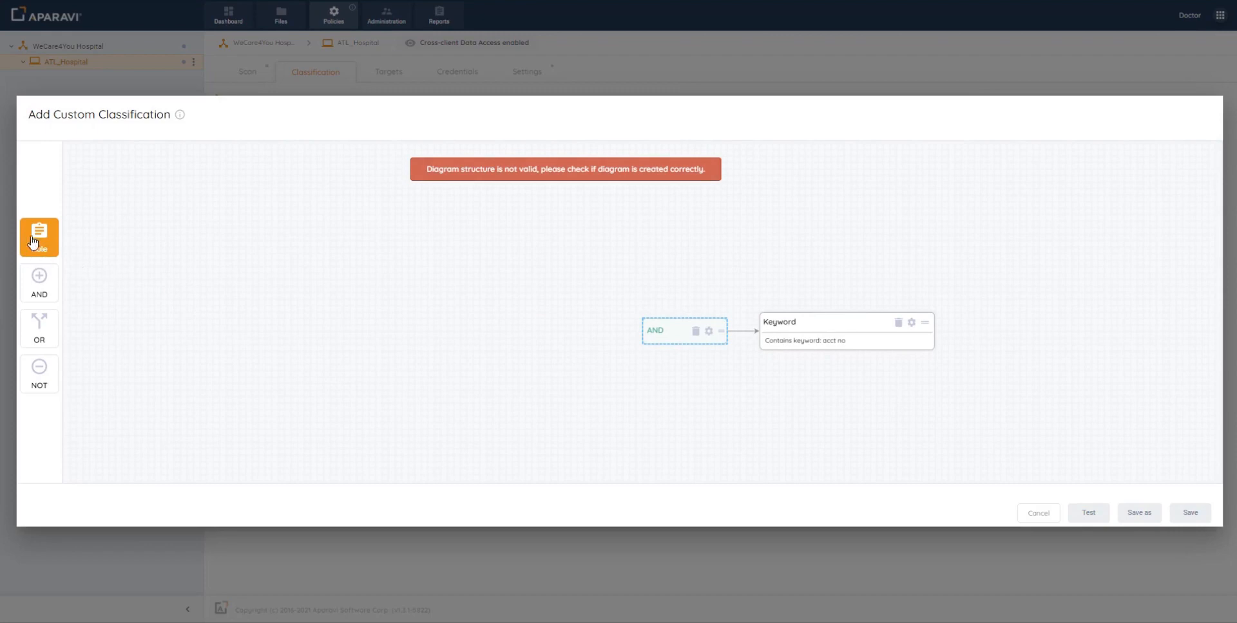
pyautogui.moveTo(37, 245); pyautogui.dragTo(676, 332)
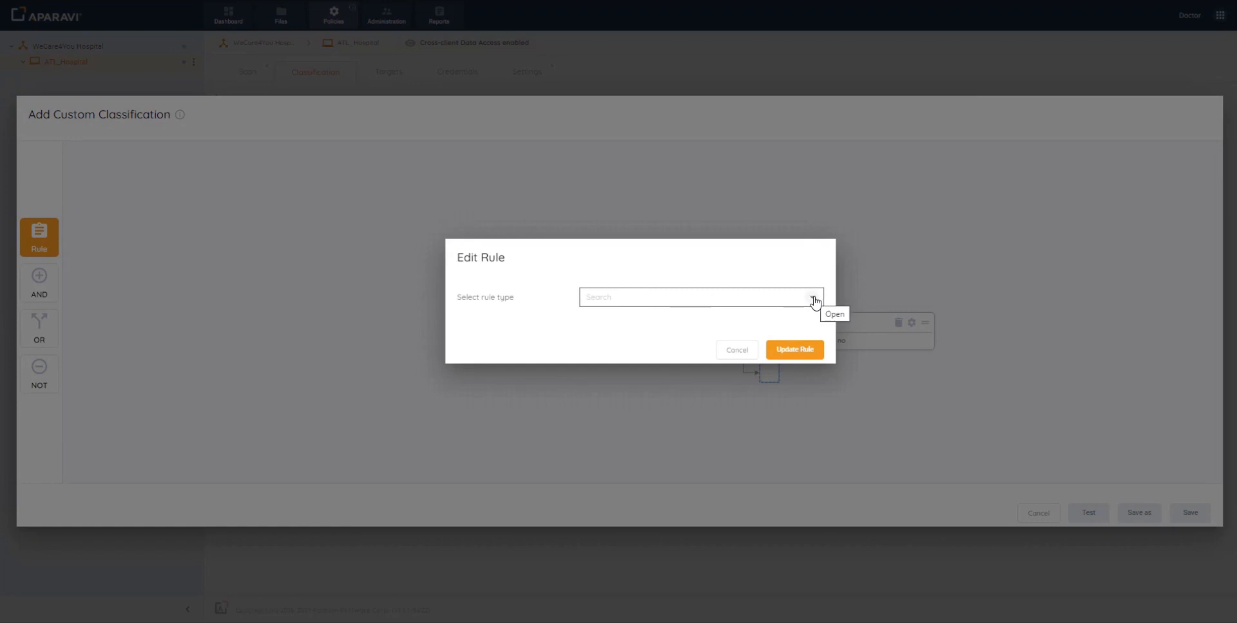
pyautogui.click(767, 302)
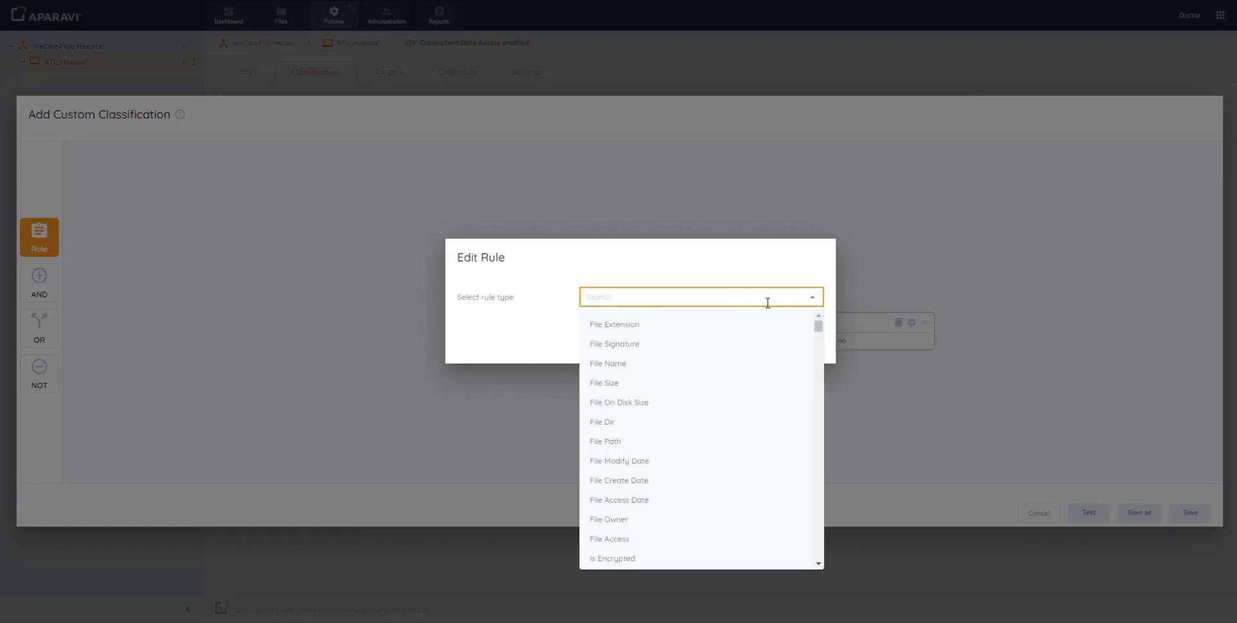
pyautogui.write('rege')
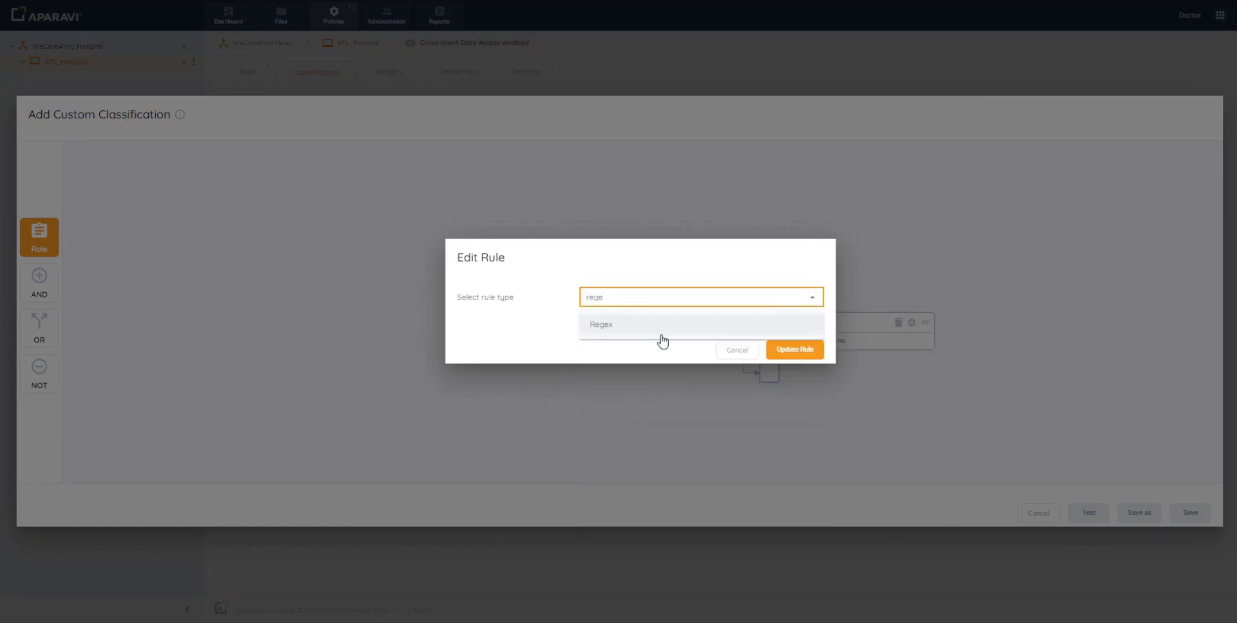
pyautogui.click(601, 325)
pyautogui.click(615, 327)
pyautogui.write('(?i)((\\b\\d{9,16}\\b))')
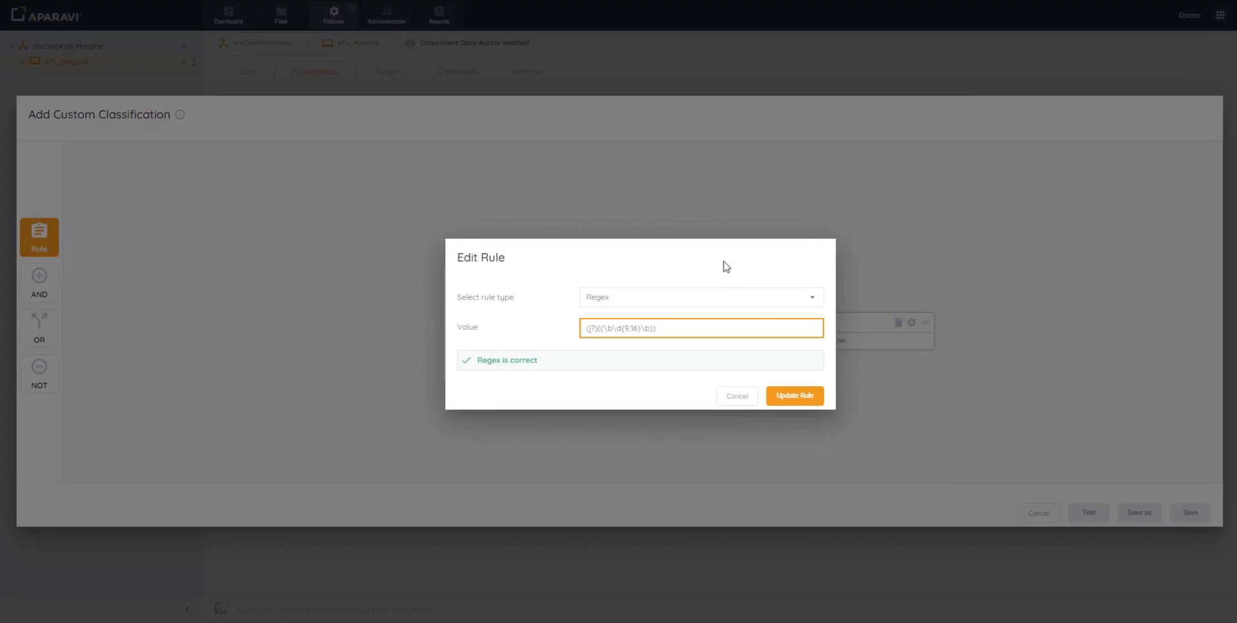
pyautogui.click(796, 395)
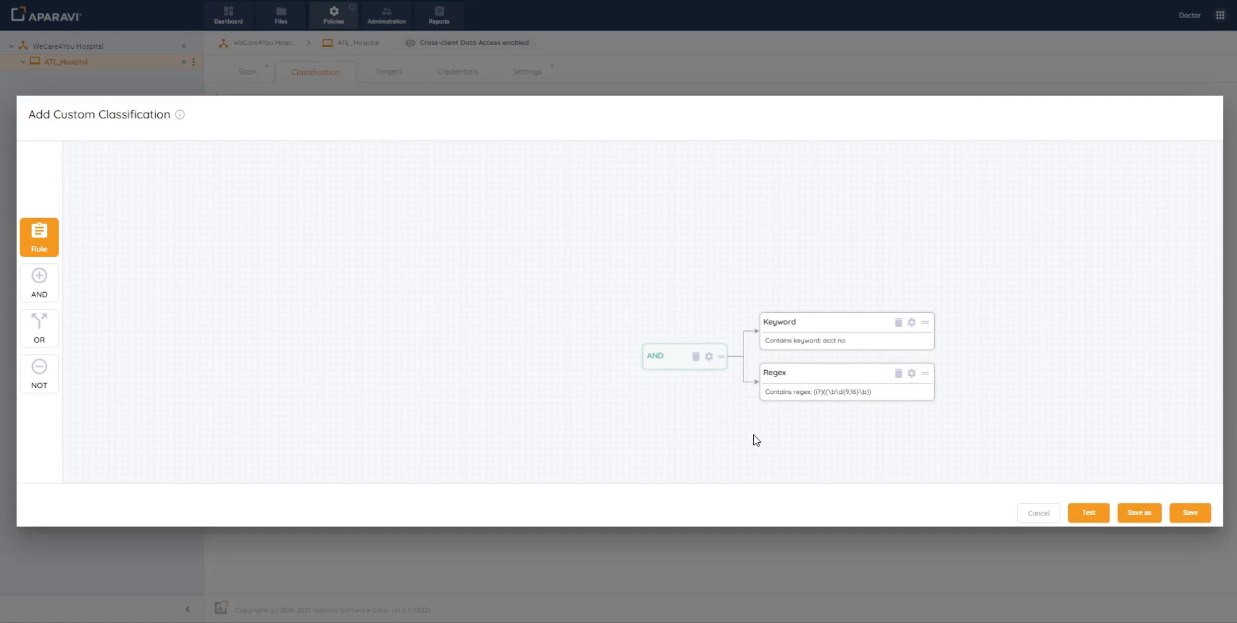
# View the classification's test upload dialog, and save the classification as PAN with the description "patient account number"
pyautogui.click(1091, 515)
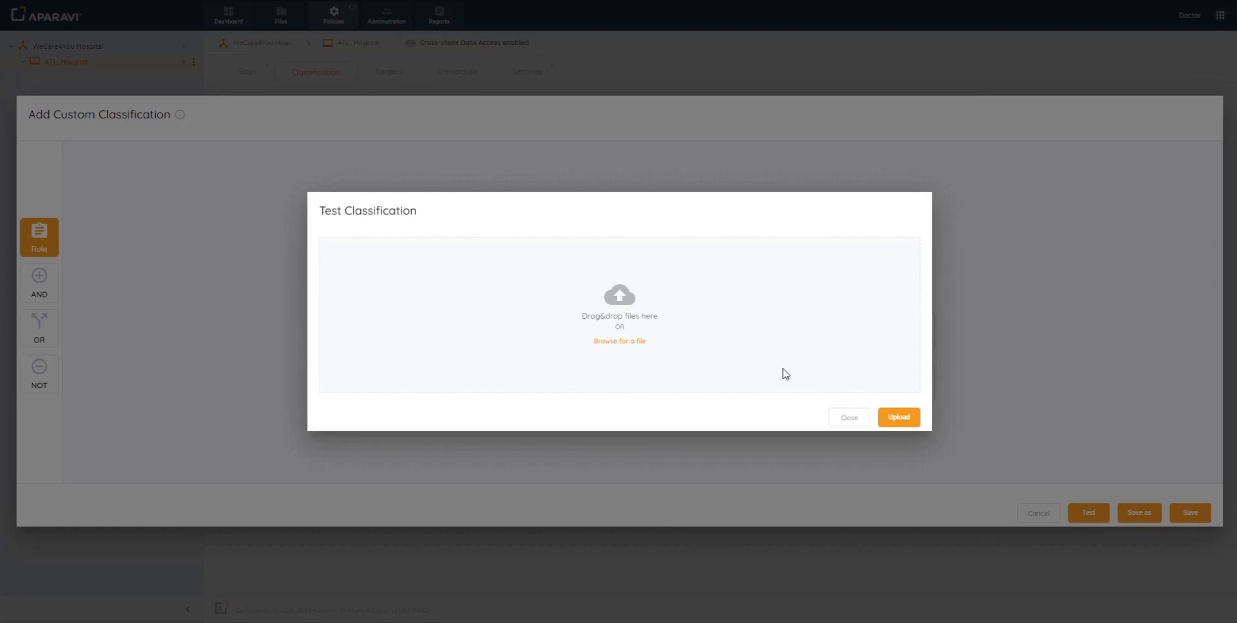
pyautogui.click(845, 420)
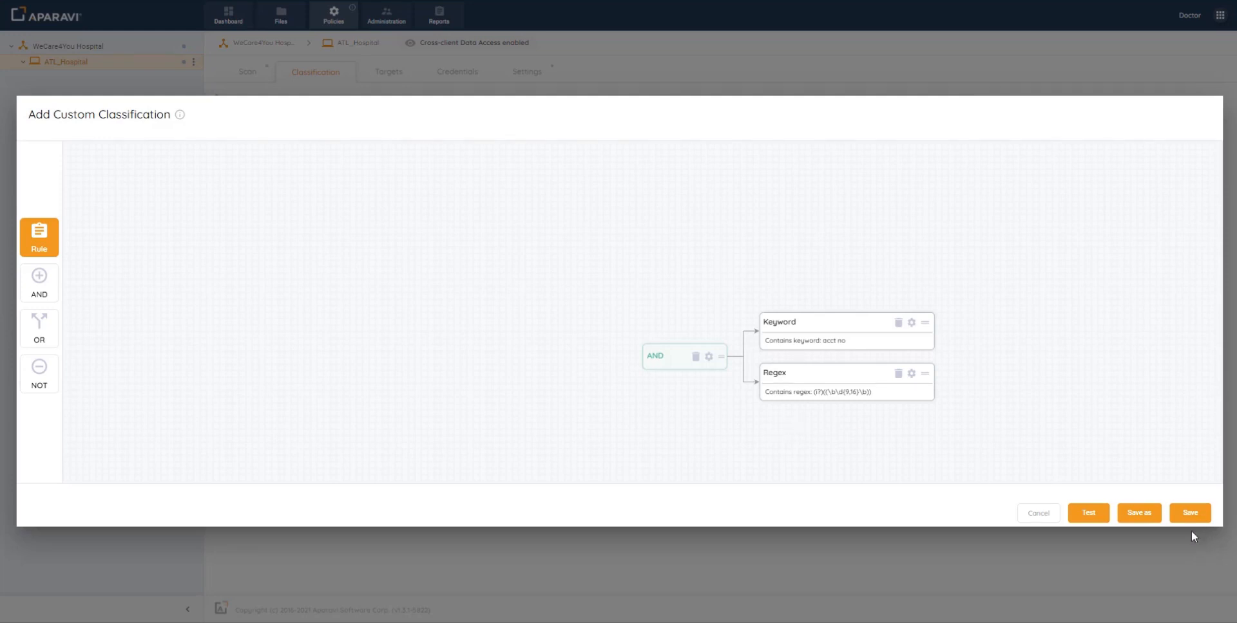
pyautogui.click(1190, 513)
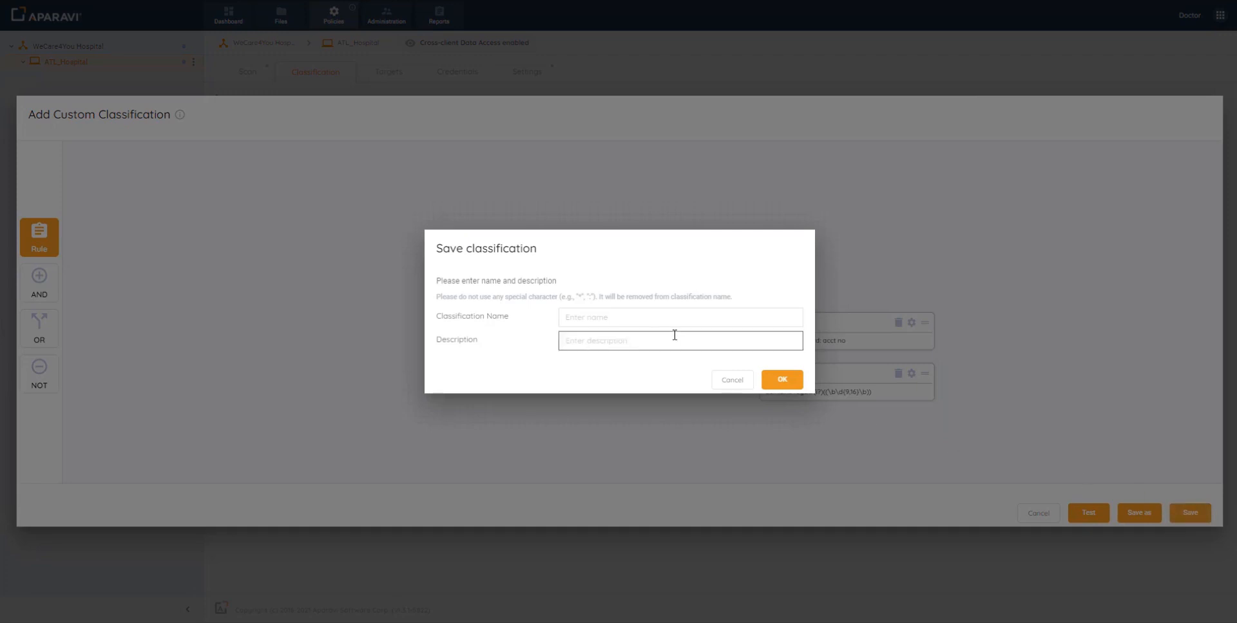
pyautogui.click(663, 318)
pyautogui.write('PAN')
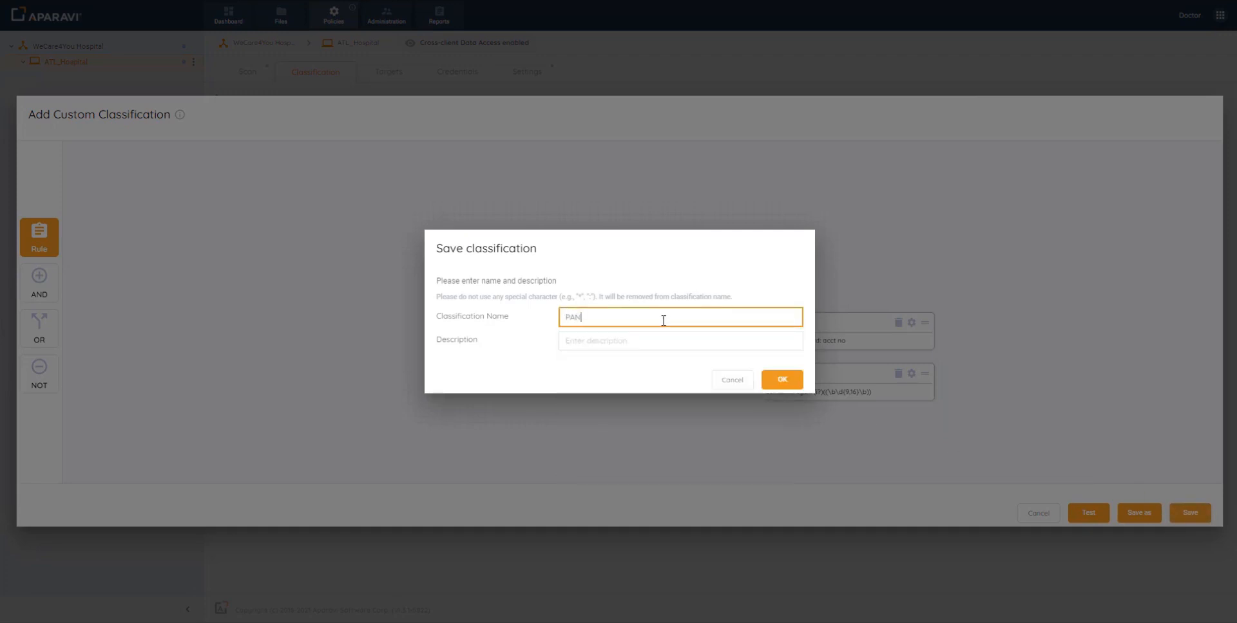
pyautogui.press('Tab')
pyautogui.write('patient account')
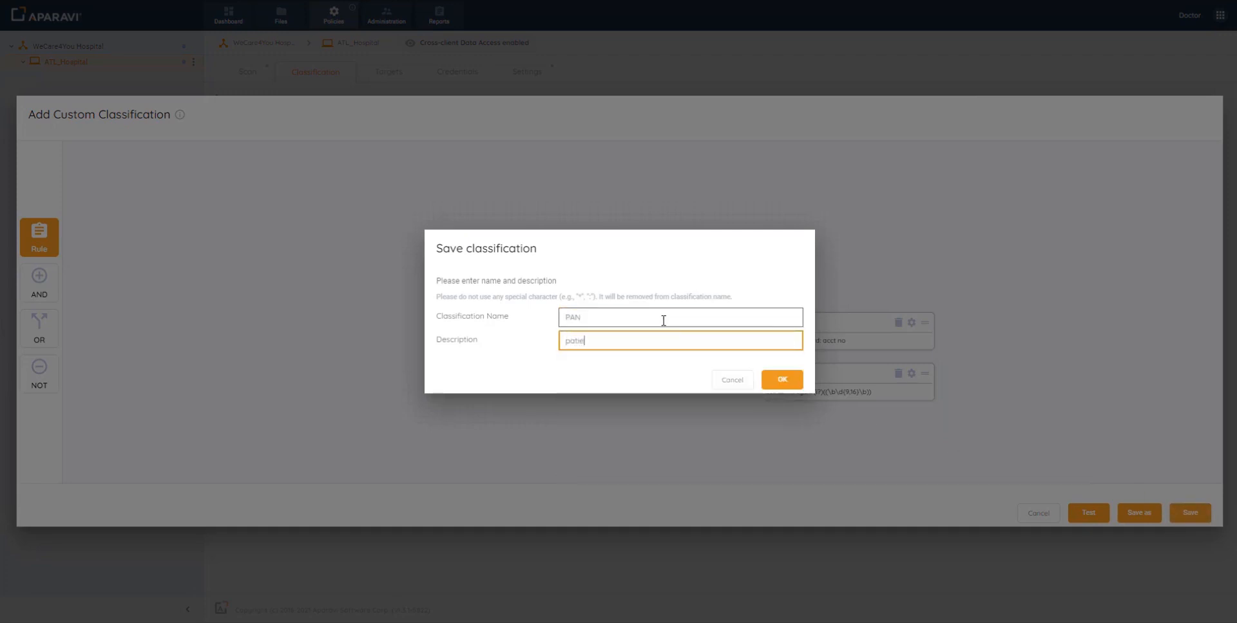
pyautogui.write(' number')
pyautogui.click(781, 380)
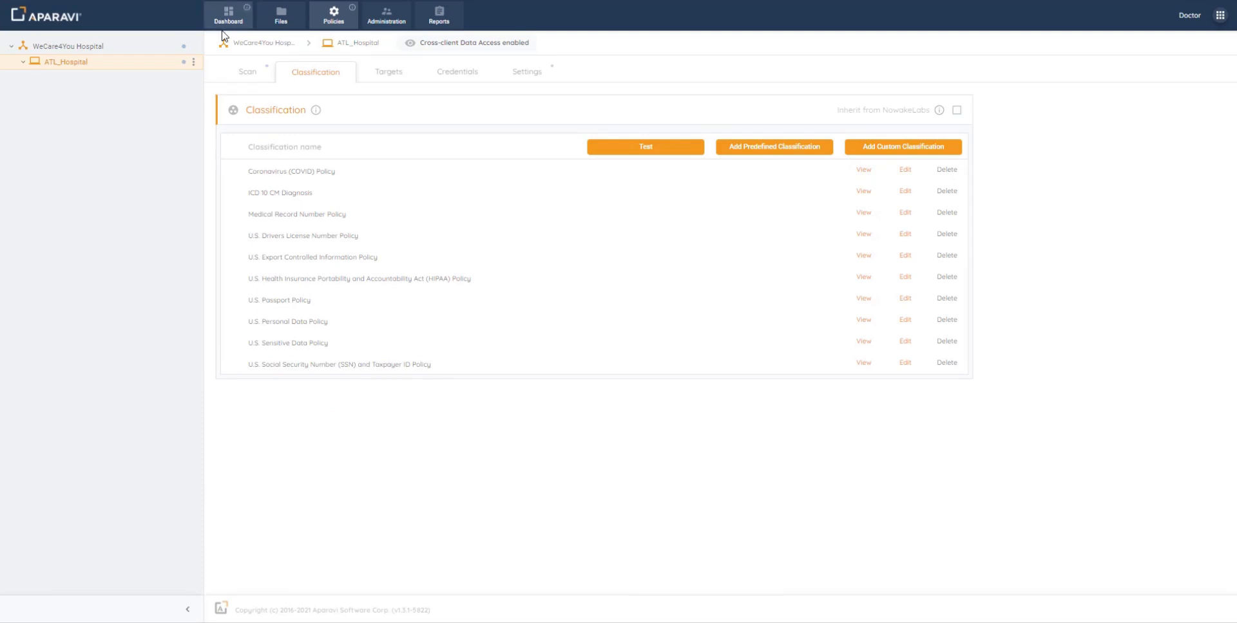
# Search ATL_Hospital's files whose classification contains the U.S. Health Insurance Portability and Accountability Act (HIPAA) Policy and select the first result
pyautogui.click(242, 75)
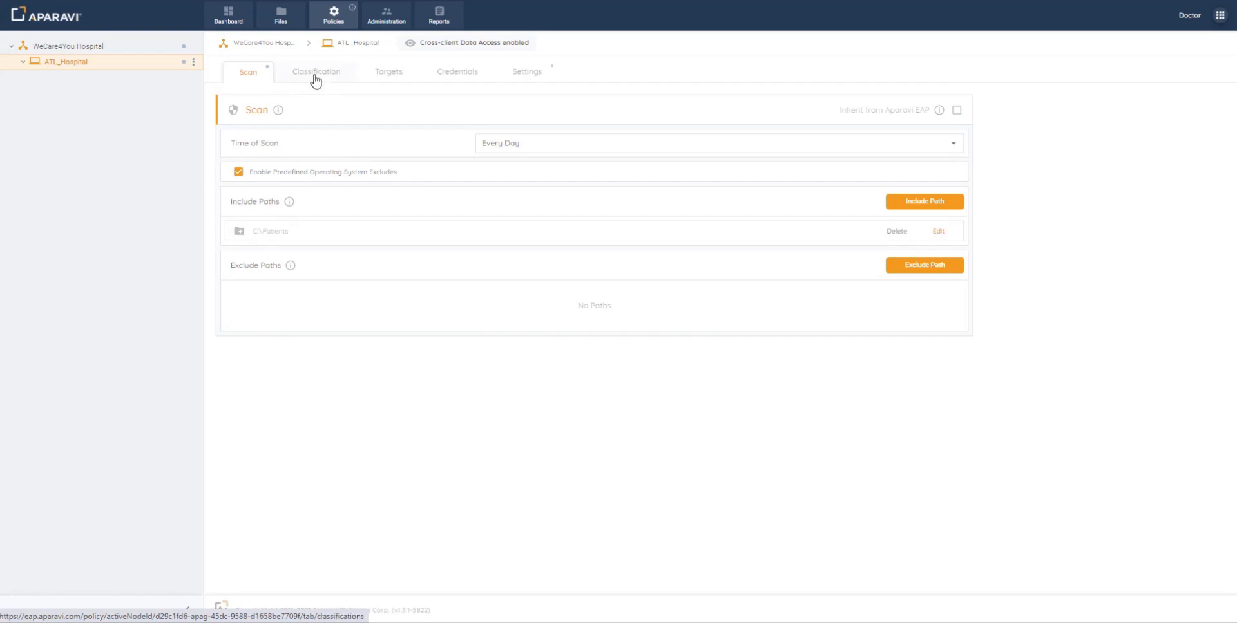
pyautogui.click(287, 25)
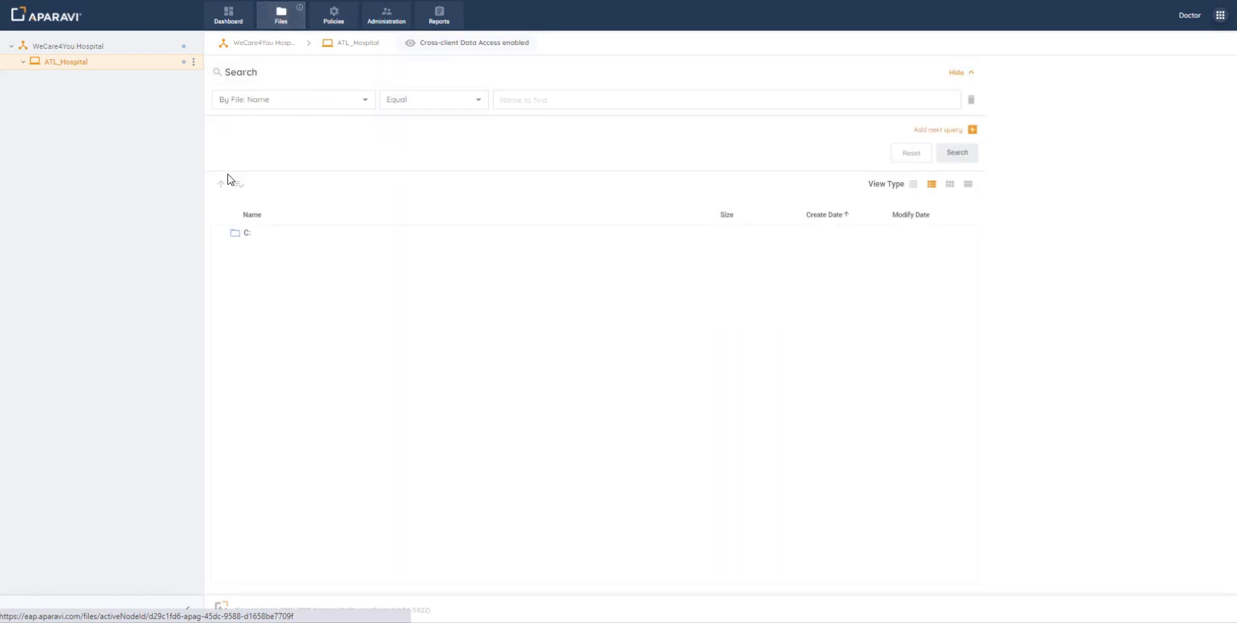
pyautogui.click(363, 110)
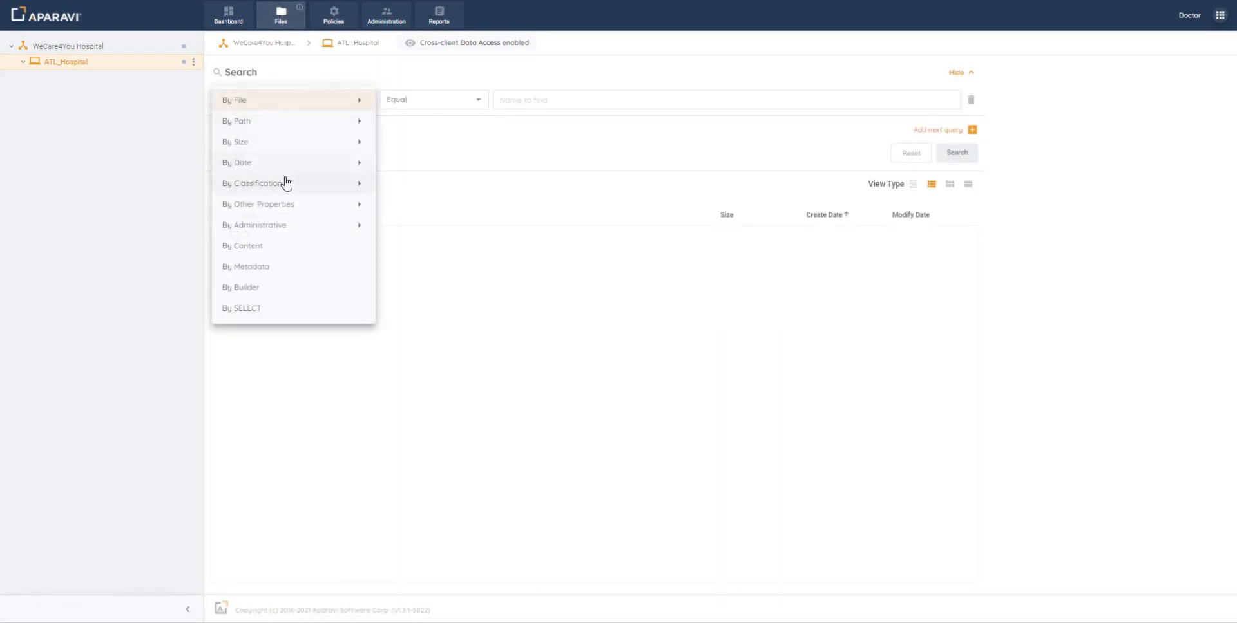
pyautogui.moveTo(284, 182)
pyautogui.click(394, 187)
pyautogui.click(445, 105)
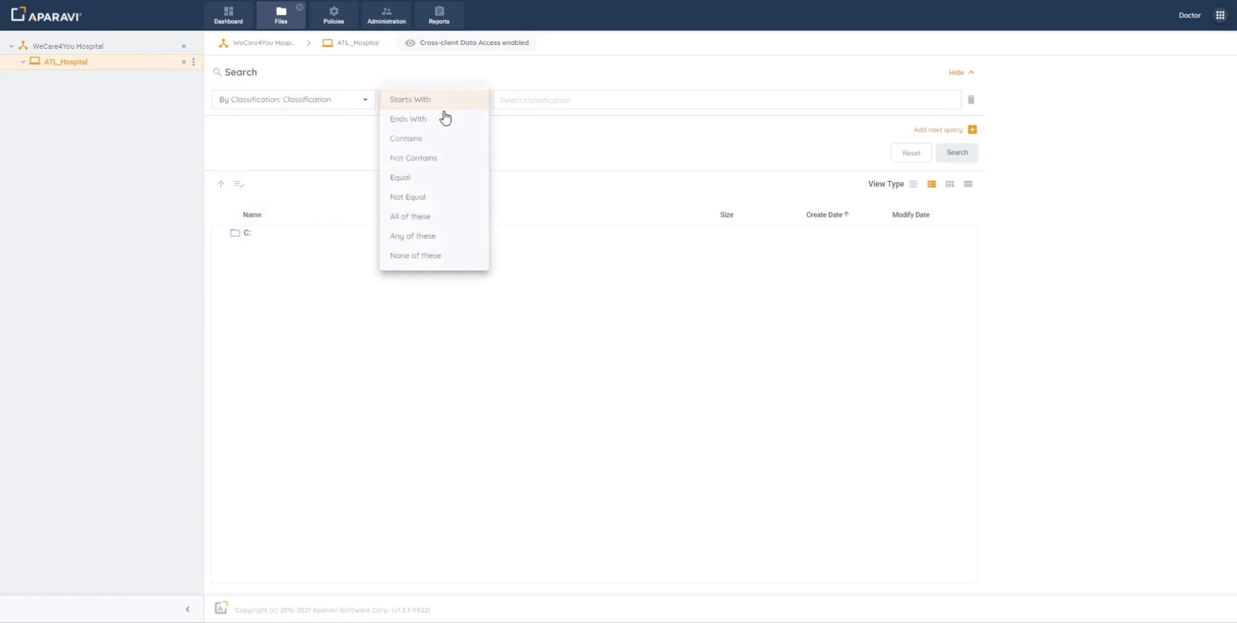
pyautogui.click(428, 140)
pyautogui.click(528, 101)
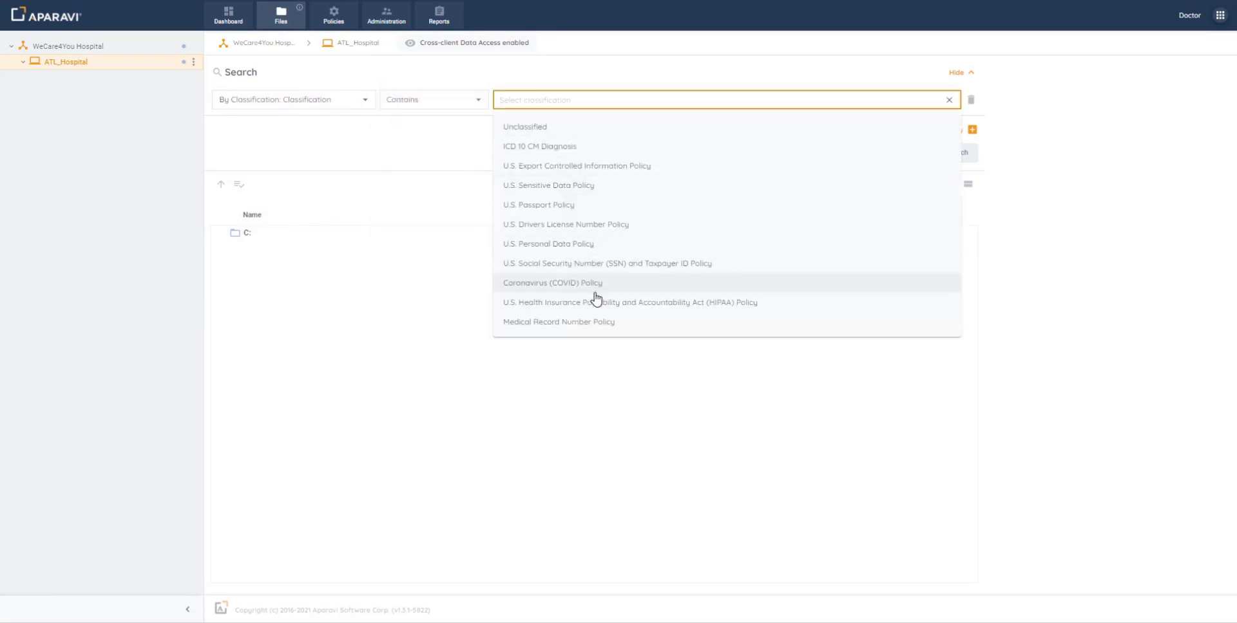
pyautogui.click(580, 298)
pyautogui.click(959, 154)
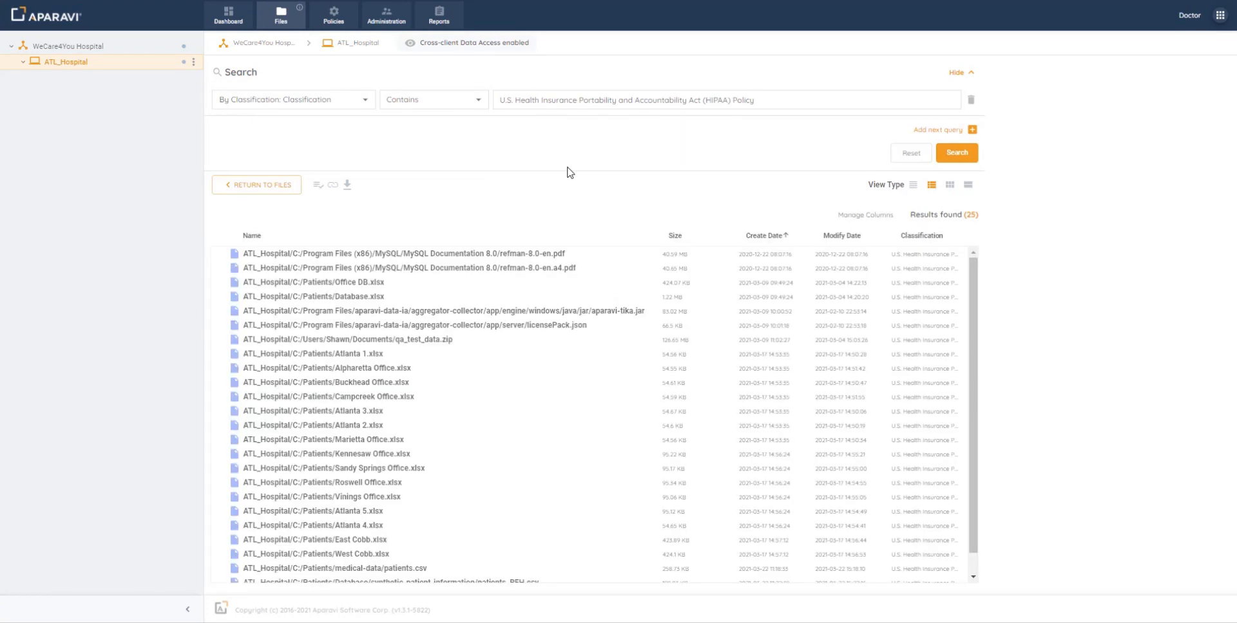
pyautogui.click(407, 257)
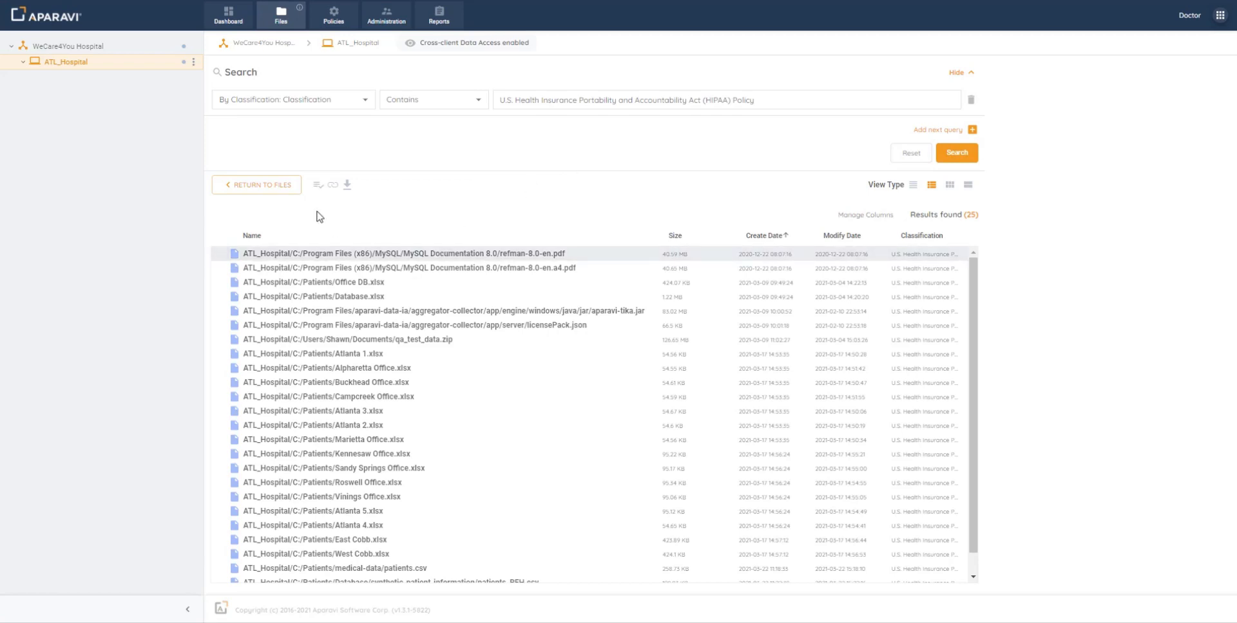
# Show the selected file's details, highlight its list of classifications, and view the options for getting a link to the results
pyautogui.click(317, 185)
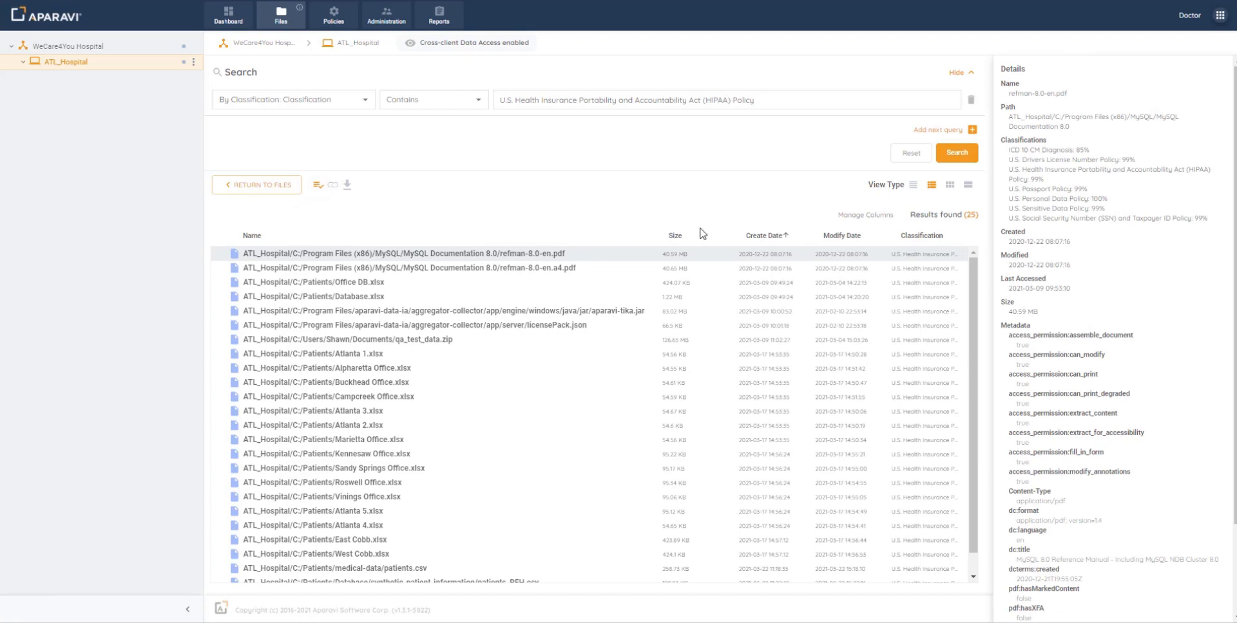
pyautogui.moveTo(1208, 219); pyautogui.dragTo(1009, 150)
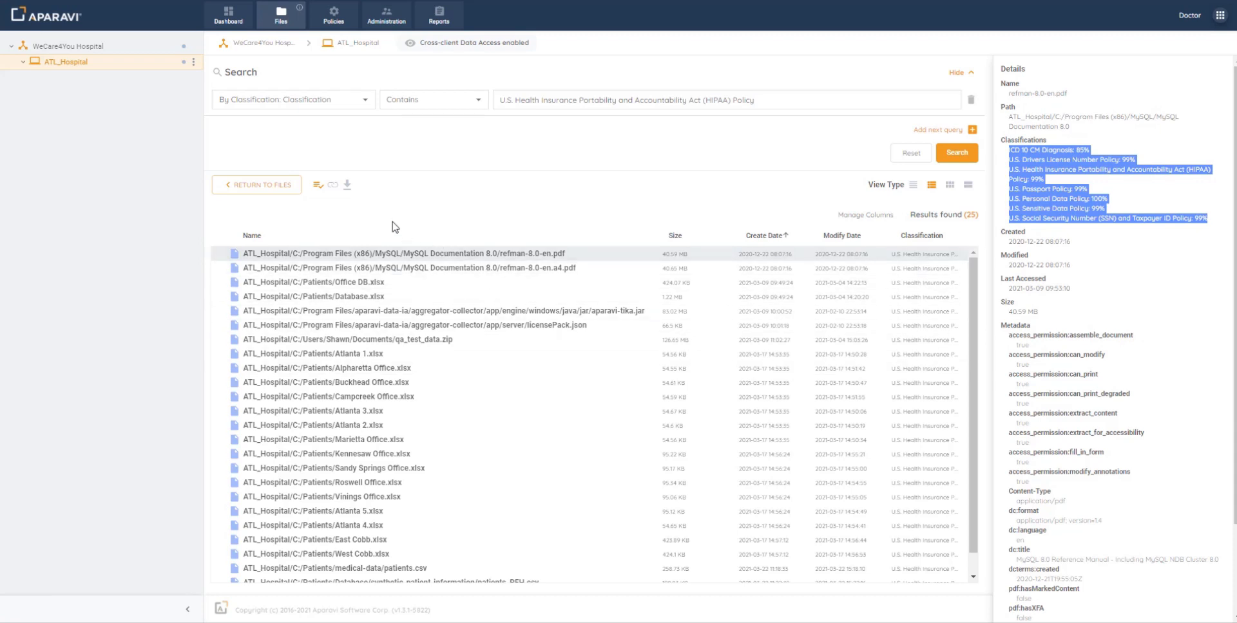
pyautogui.click(333, 190)
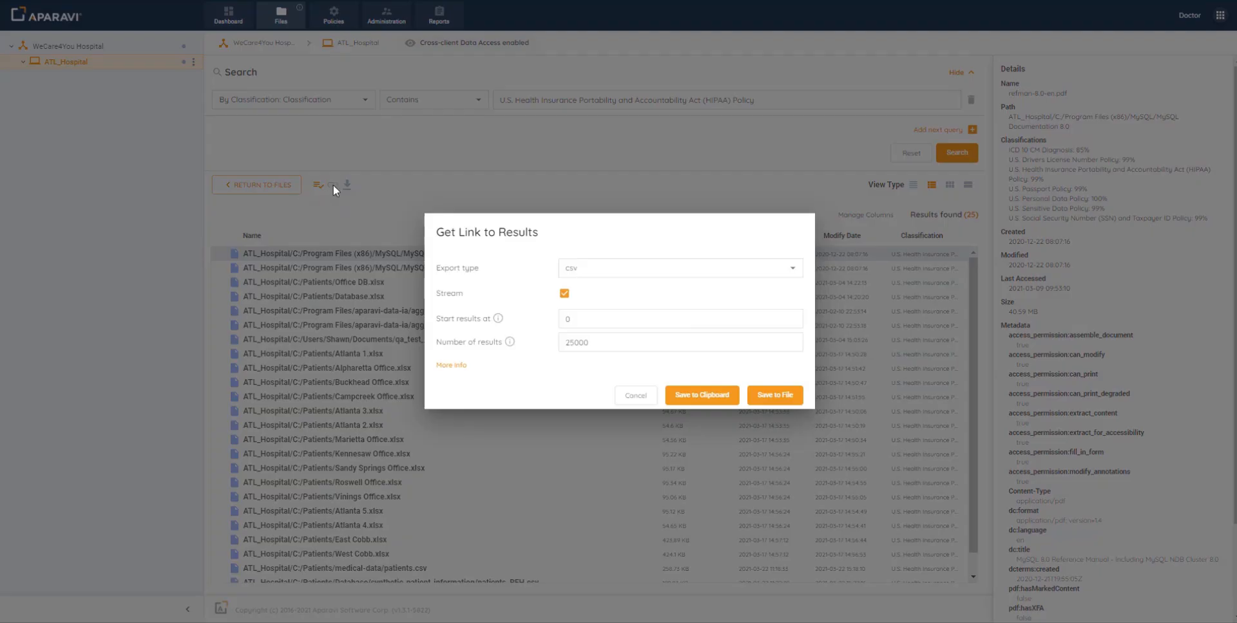
pyautogui.click(635, 396)
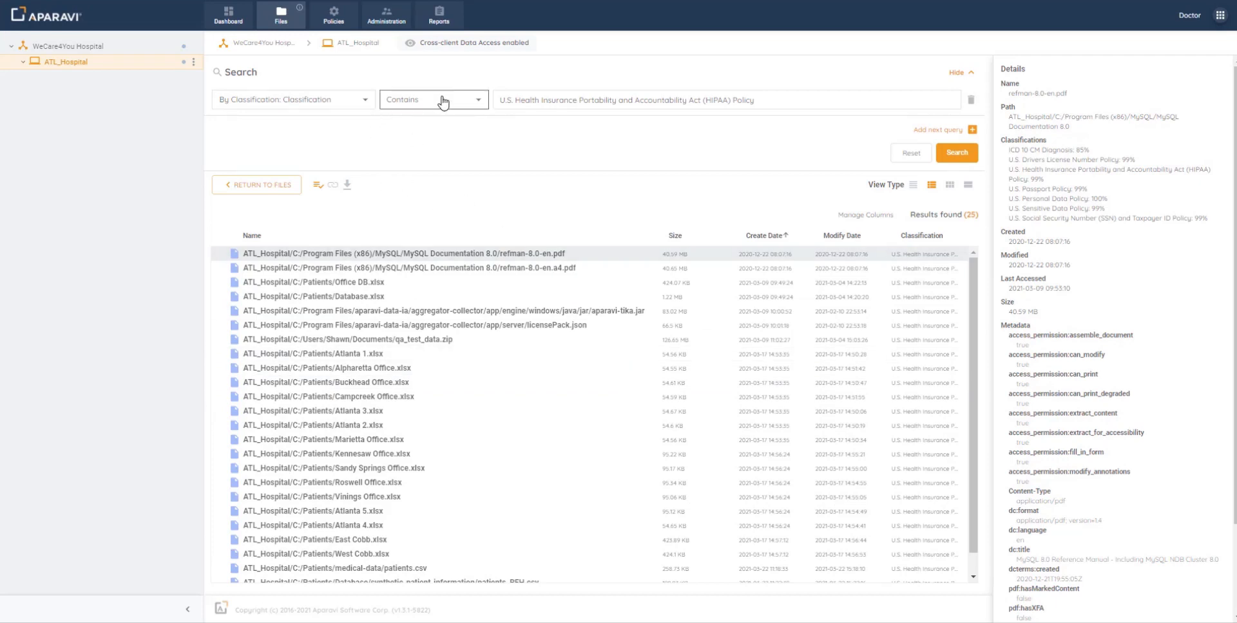
# Create a custom report whose query finds files whose classification contains U.S. Health Insurance Portability and Accountability Act (HIPAA) Policy
pyautogui.click(432, 19)
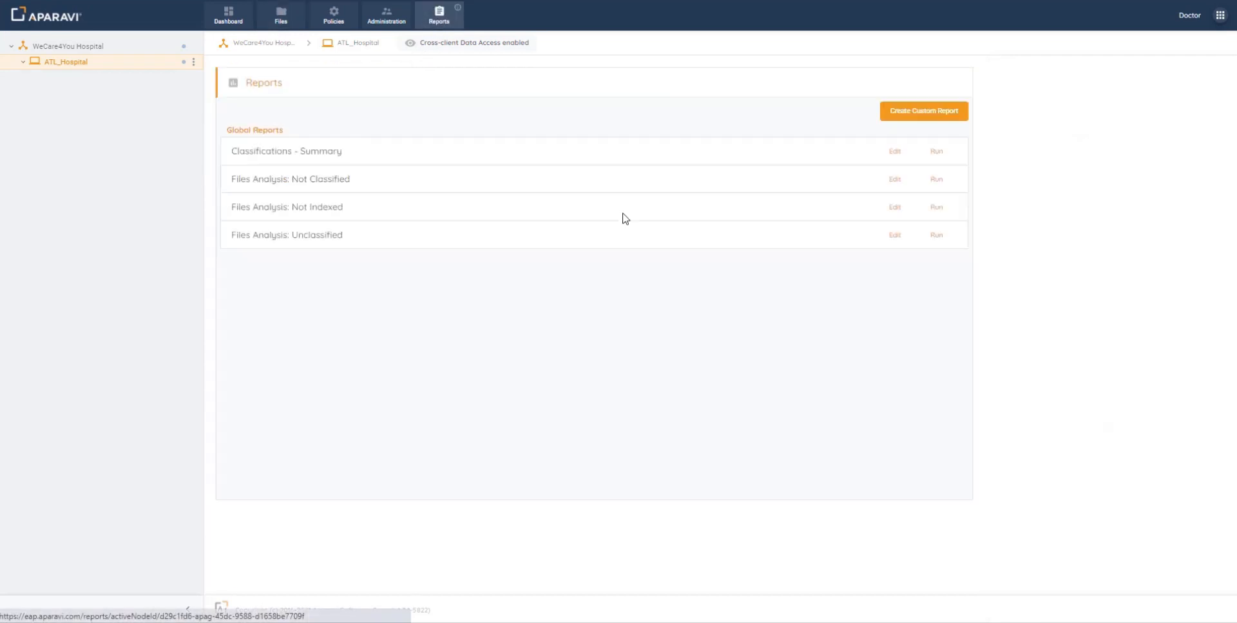
pyautogui.click(898, 115)
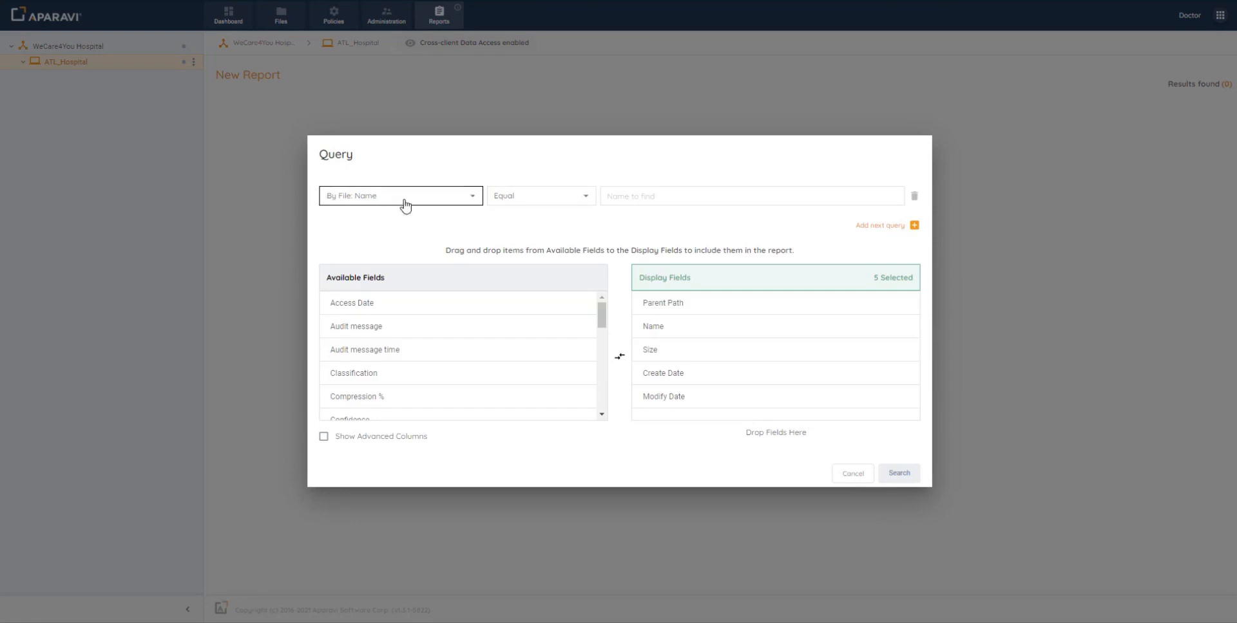
pyautogui.click(476, 202)
pyautogui.moveTo(438, 280)
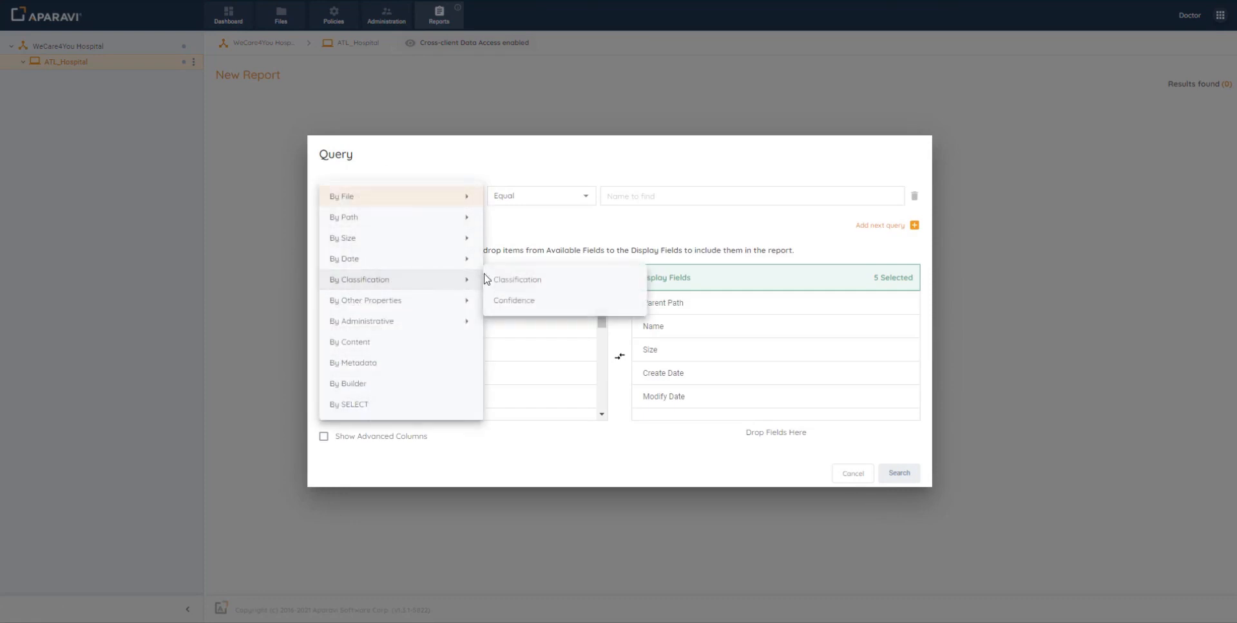
pyautogui.click(508, 279)
pyautogui.click(579, 199)
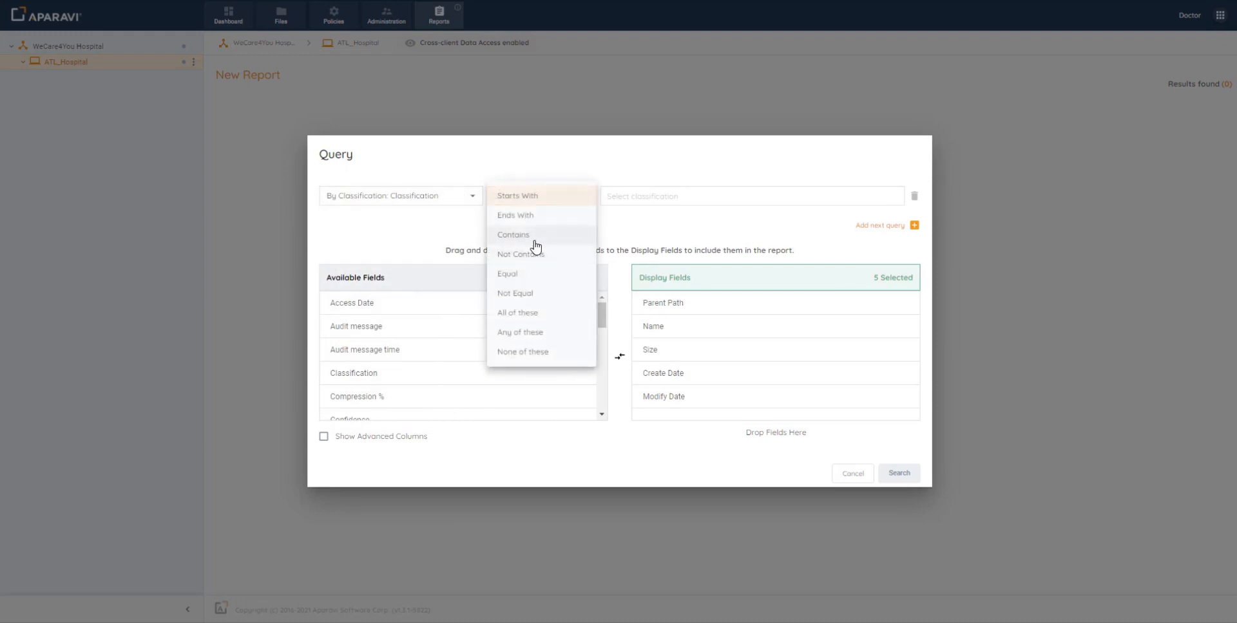
pyautogui.click(535, 236)
pyautogui.click(641, 196)
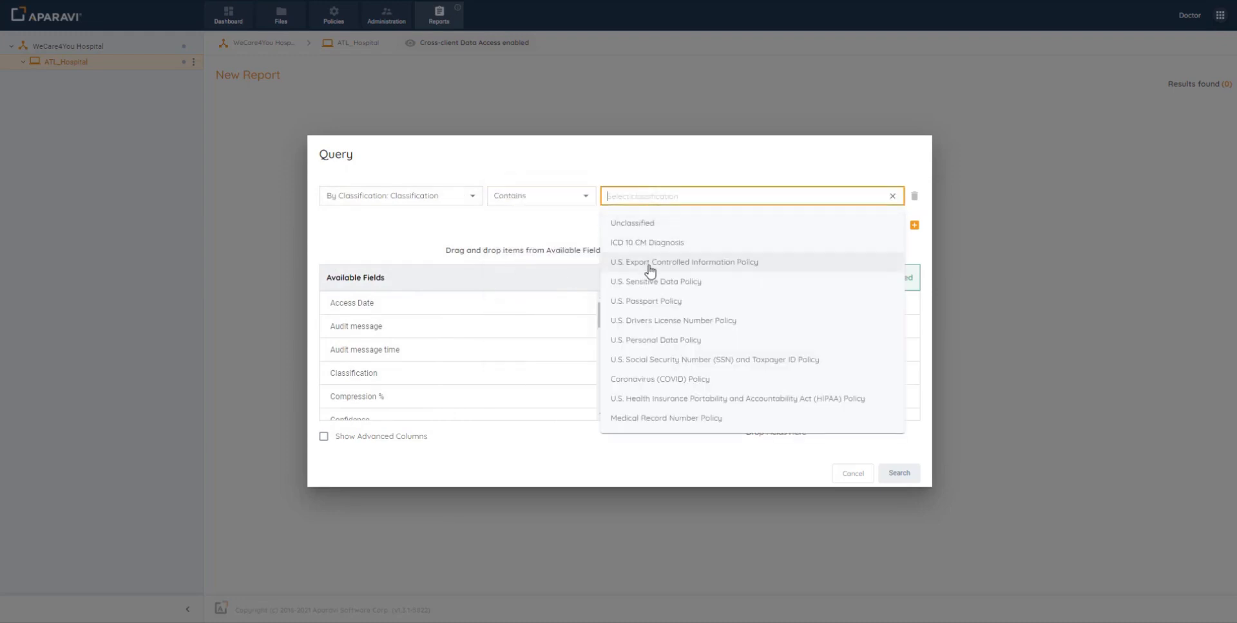
pyautogui.click(696, 399)
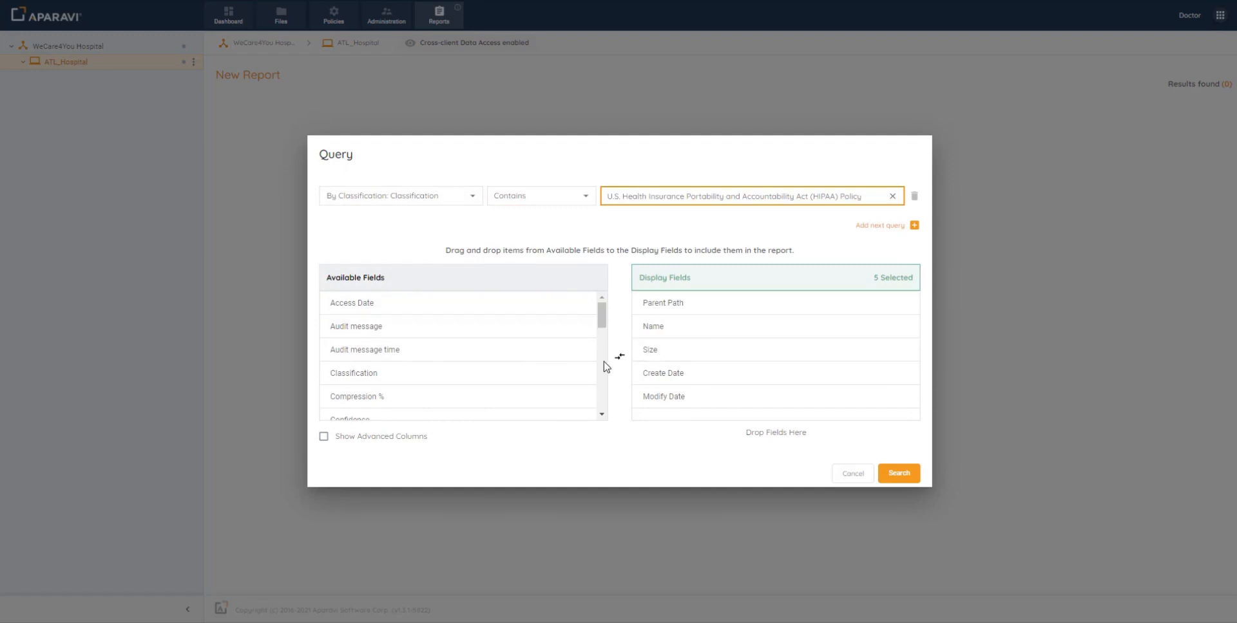
# Add the Classification and Confidence fields to the report's display fields between Size and Create Date, and run the query
pyautogui.moveTo(409, 375); pyautogui.dragTo(698, 379)
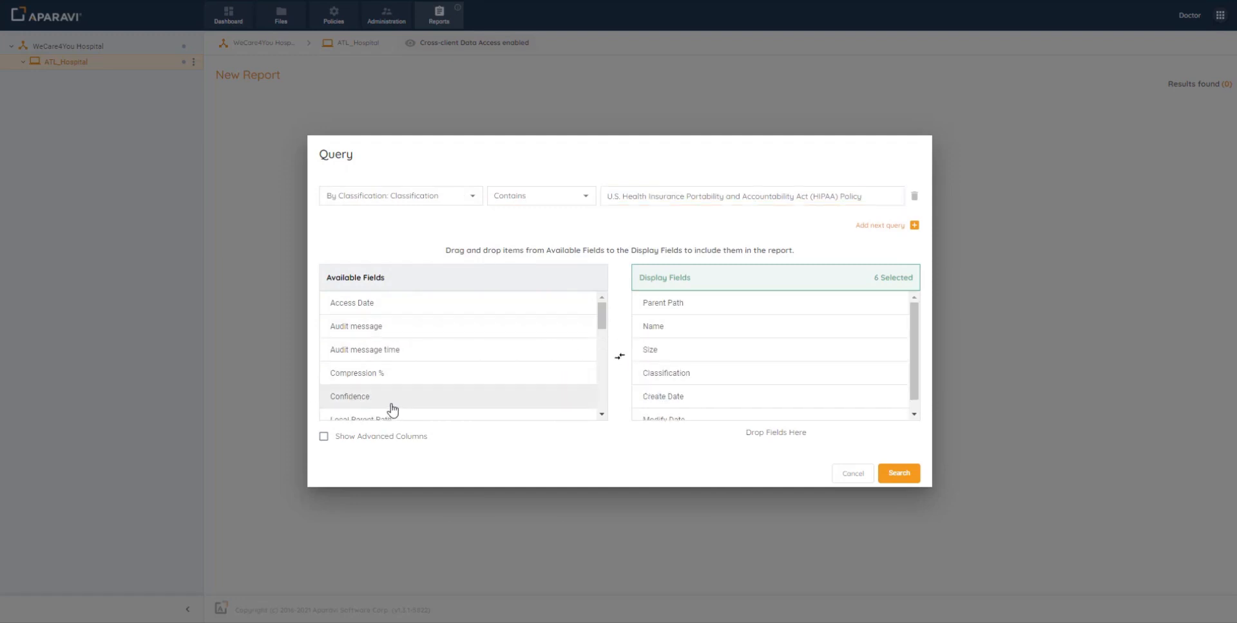
pyautogui.moveTo(392, 407); pyautogui.dragTo(722, 391)
pyautogui.click(916, 475)
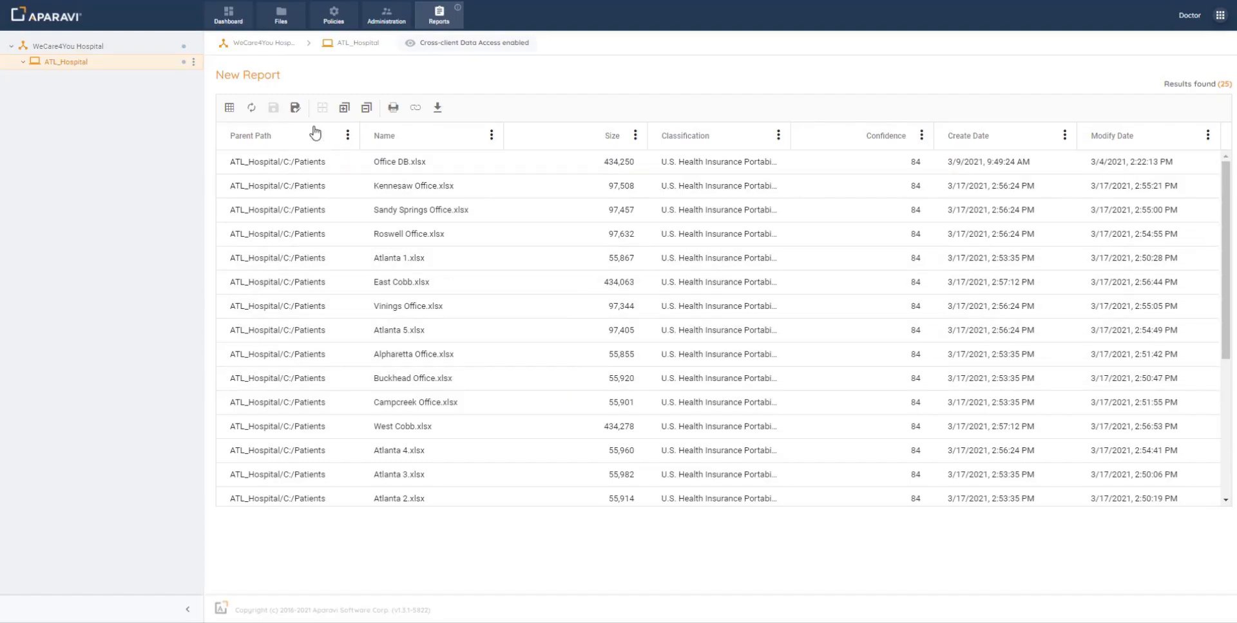
# Open the save-as dialog for the new report
pyautogui.click(295, 108)
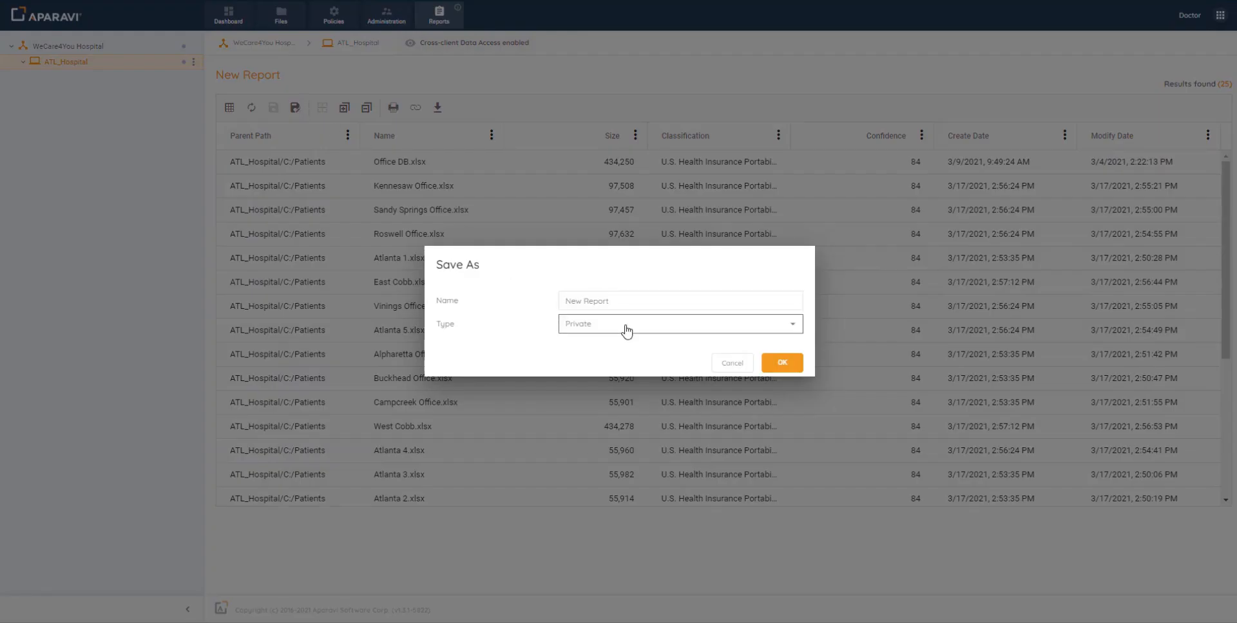